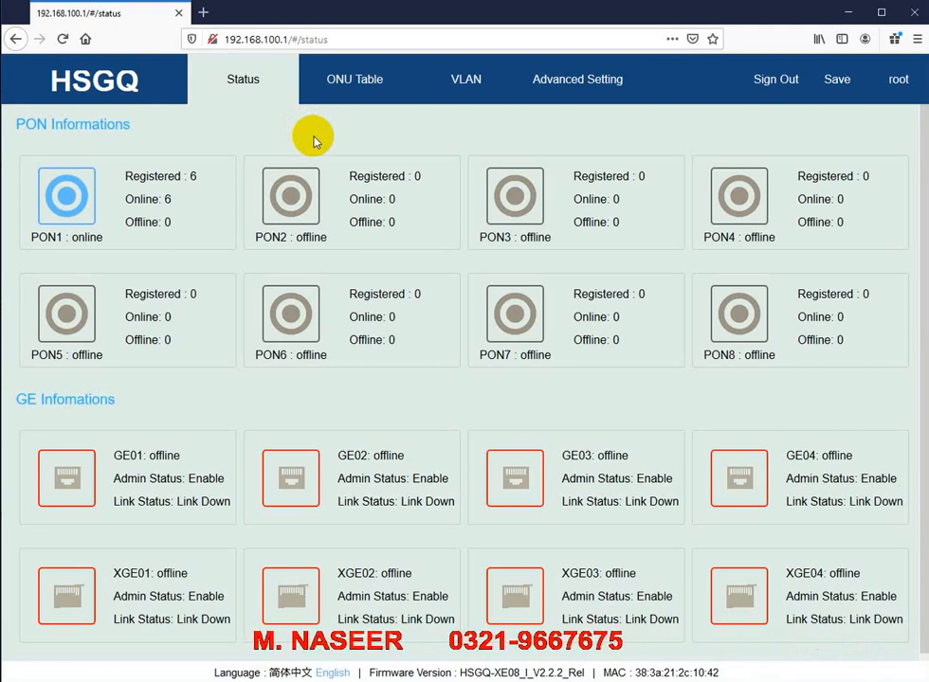
Step: View the OLT's Running Status under Advanced Setting, then return to the Status port overview
click(580, 94)
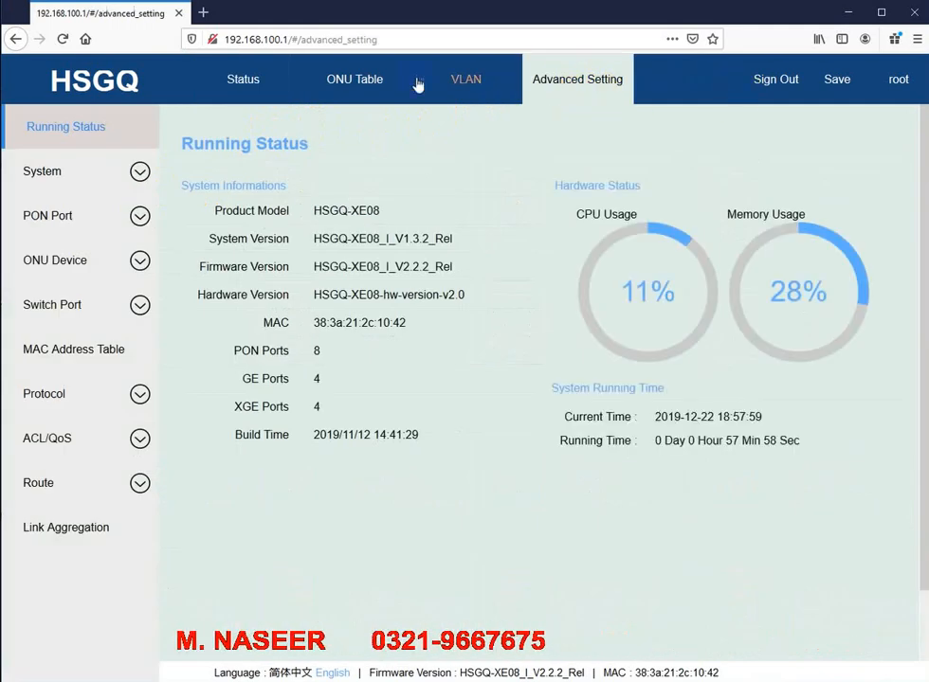
click(240, 92)
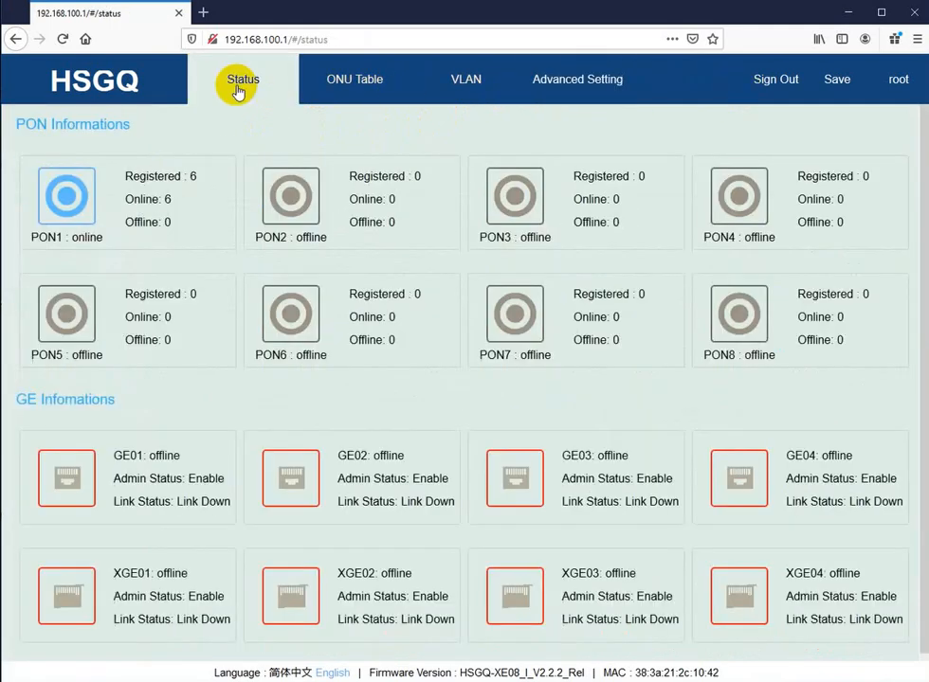
Step: Confirm Sign Out, then trim the address back to 192.168.100.1 and load the login page
click(769, 82)
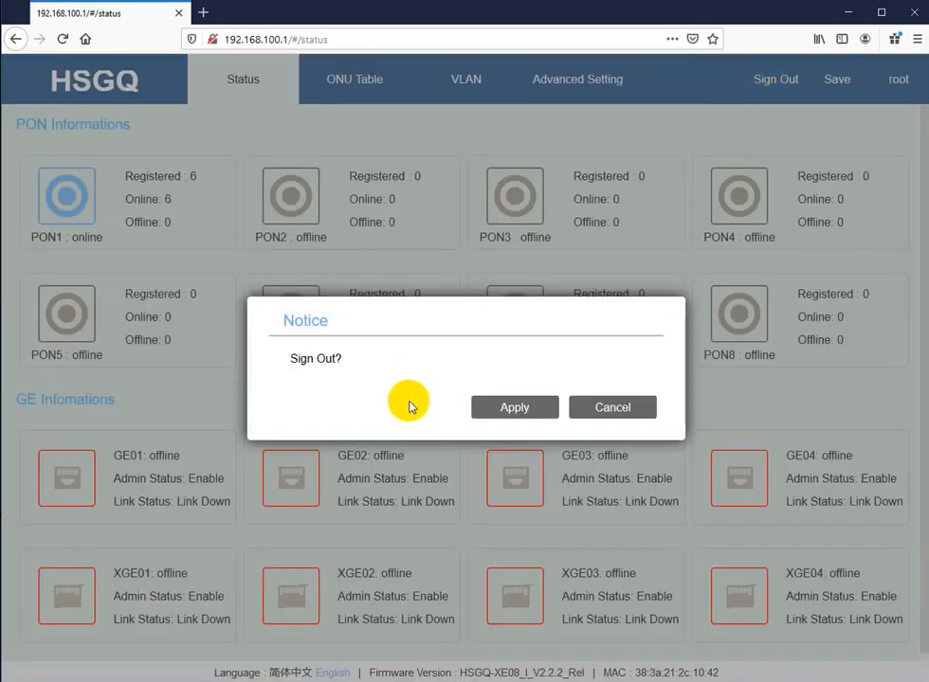
click(514, 408)
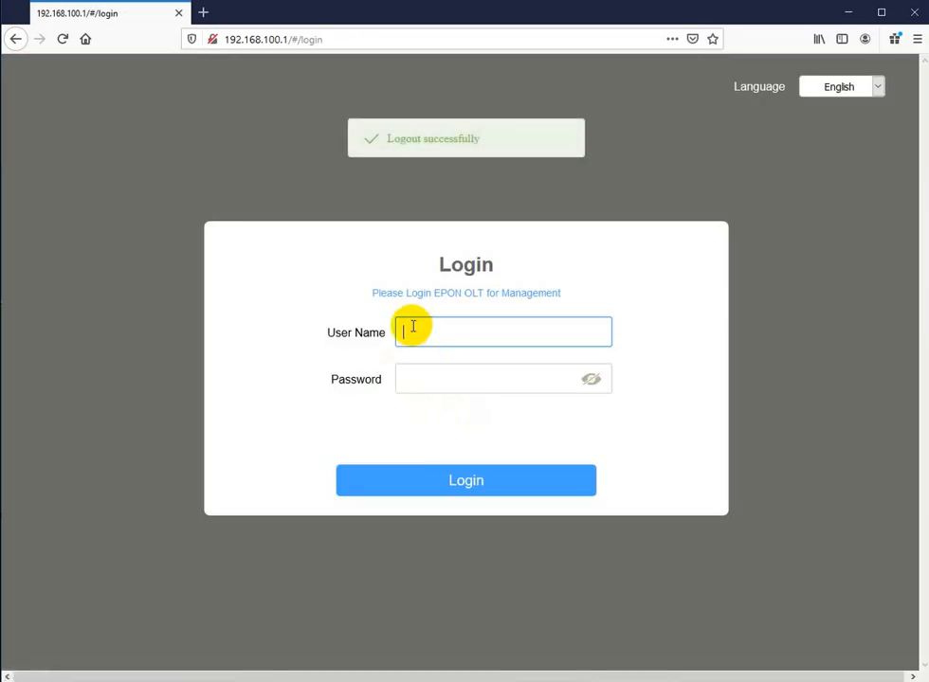
click(299, 41)
click(302, 42)
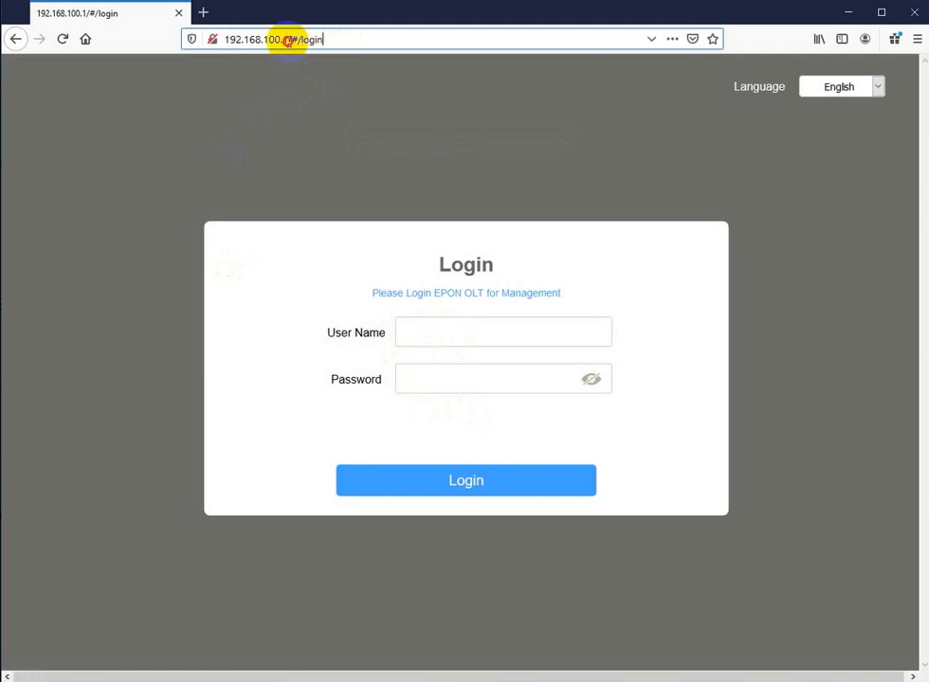
key(BackSpace)
key(BackSpace)
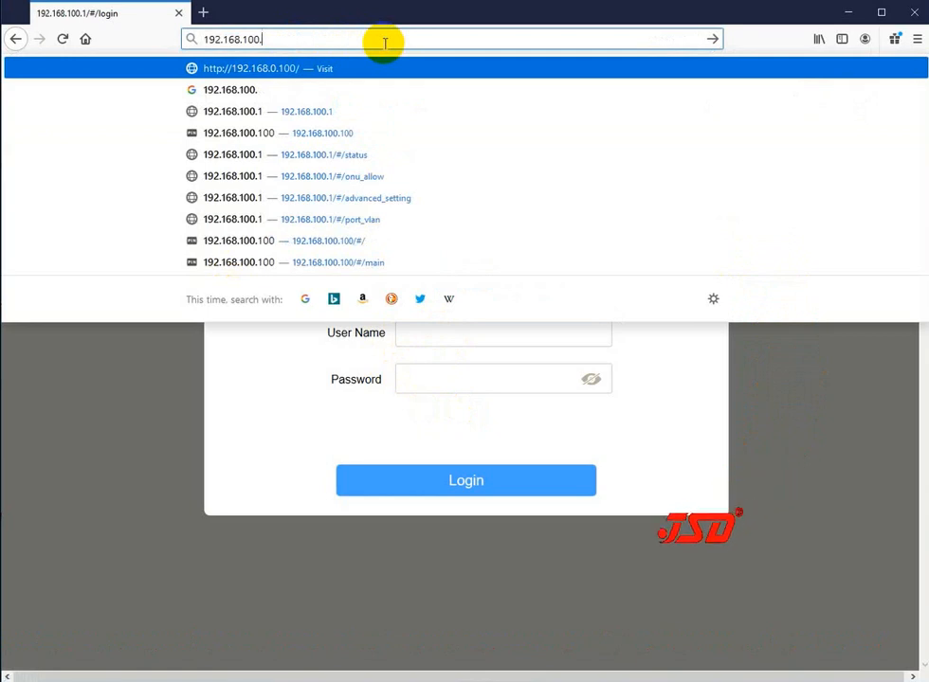
text(1)
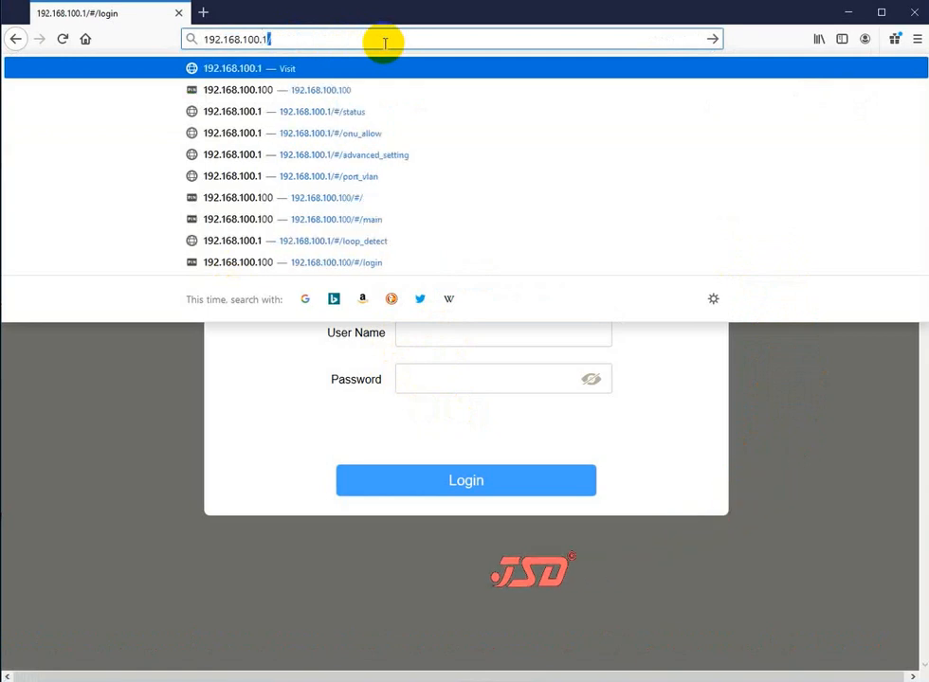
key(Return)
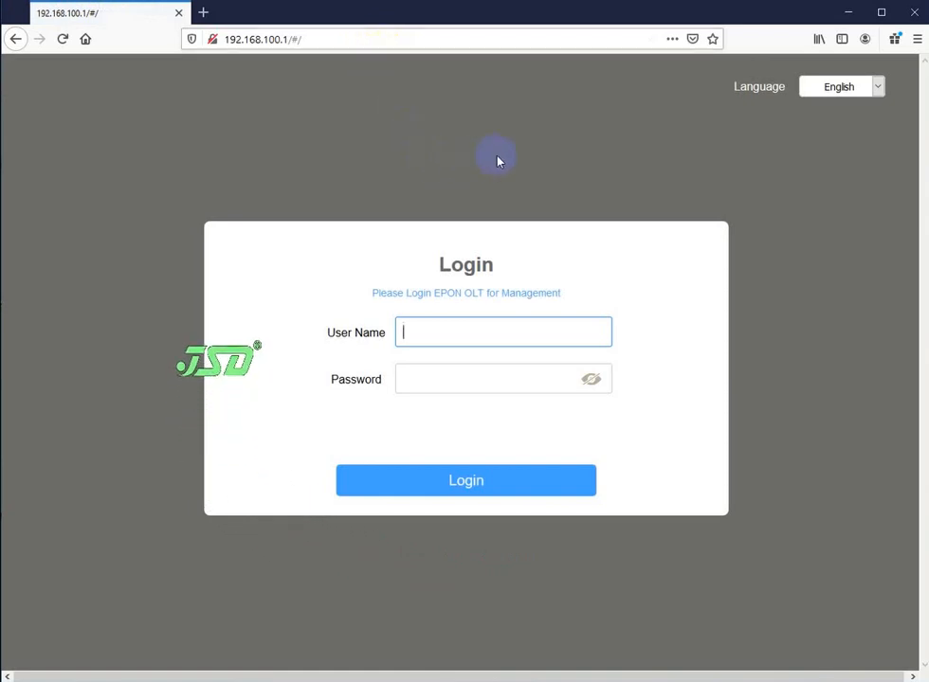
Step: Keep the interface language on English, enter the administrator user name, and log in
click(862, 87)
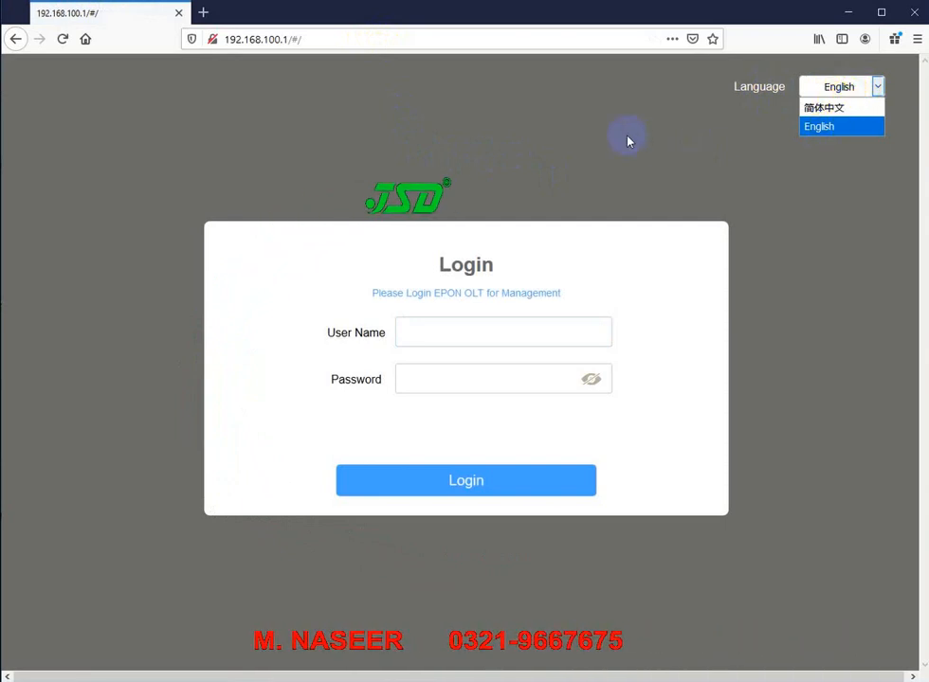
click(628, 140)
click(835, 87)
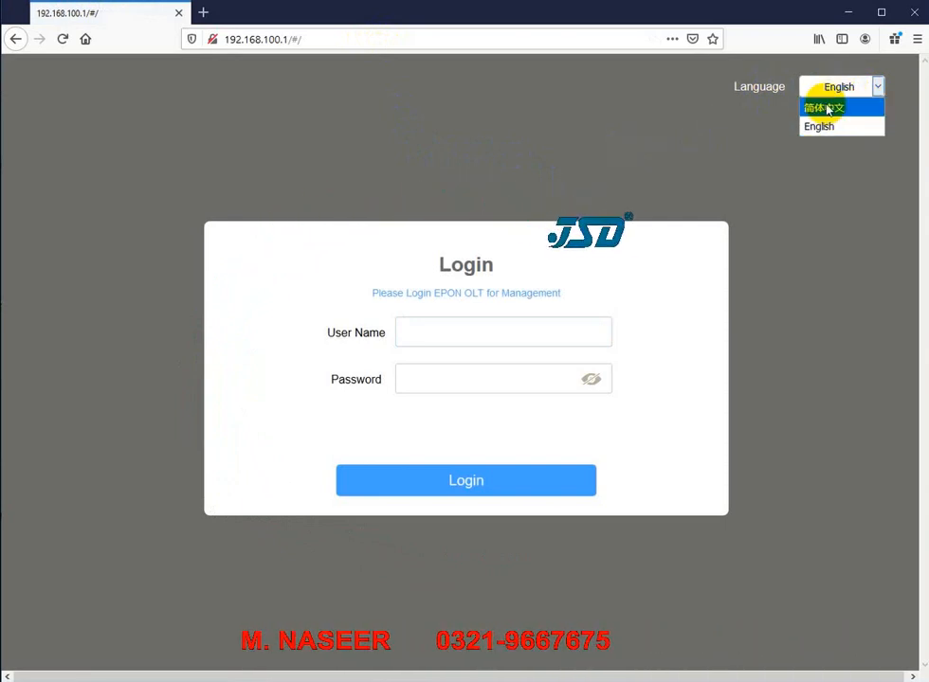
click(534, 190)
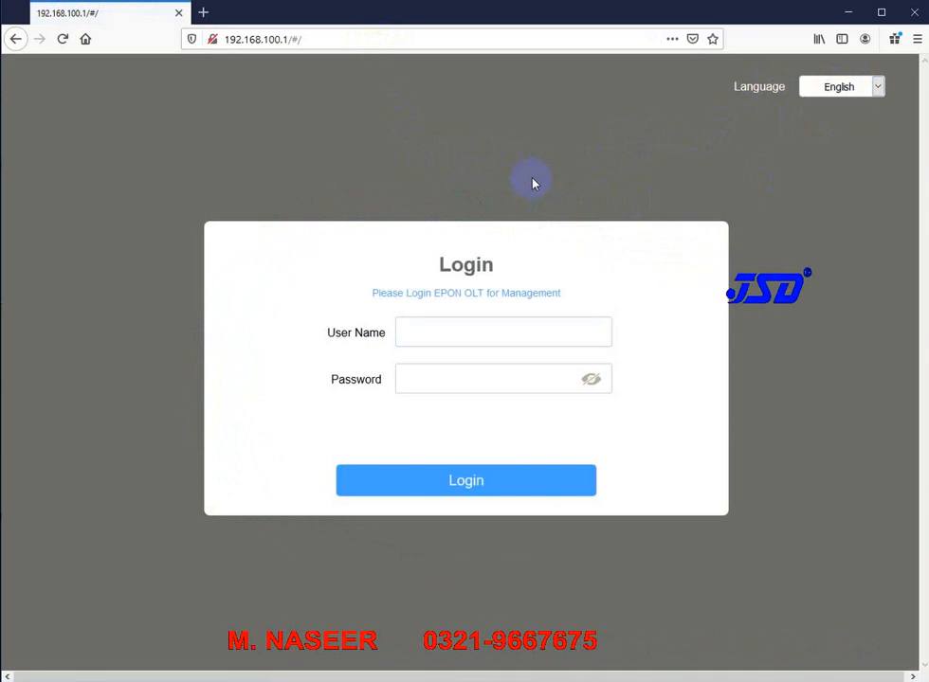
click(440, 338)
click(450, 332)
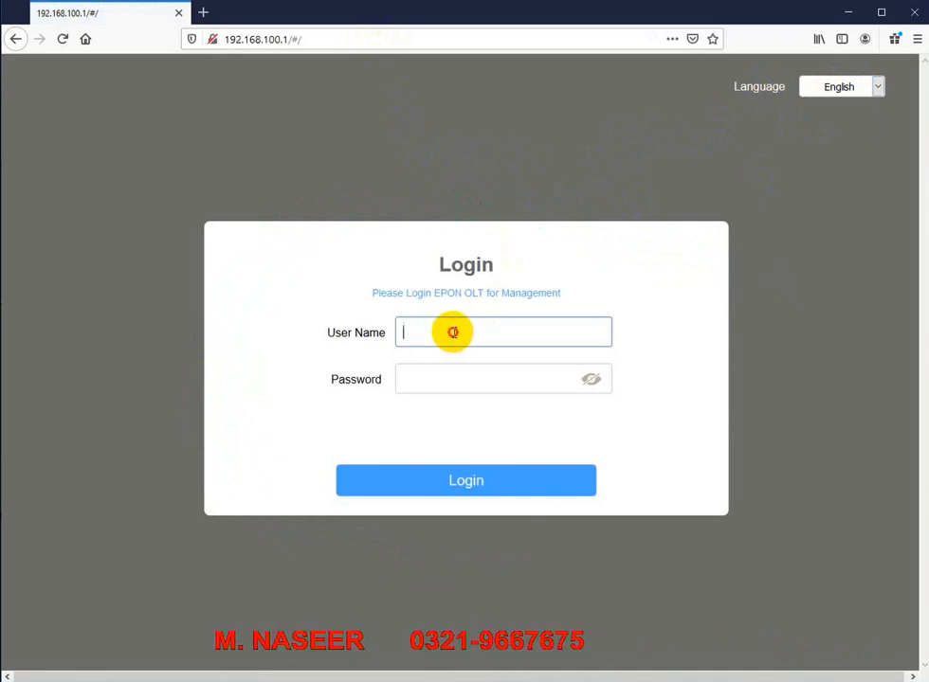
text(roo)
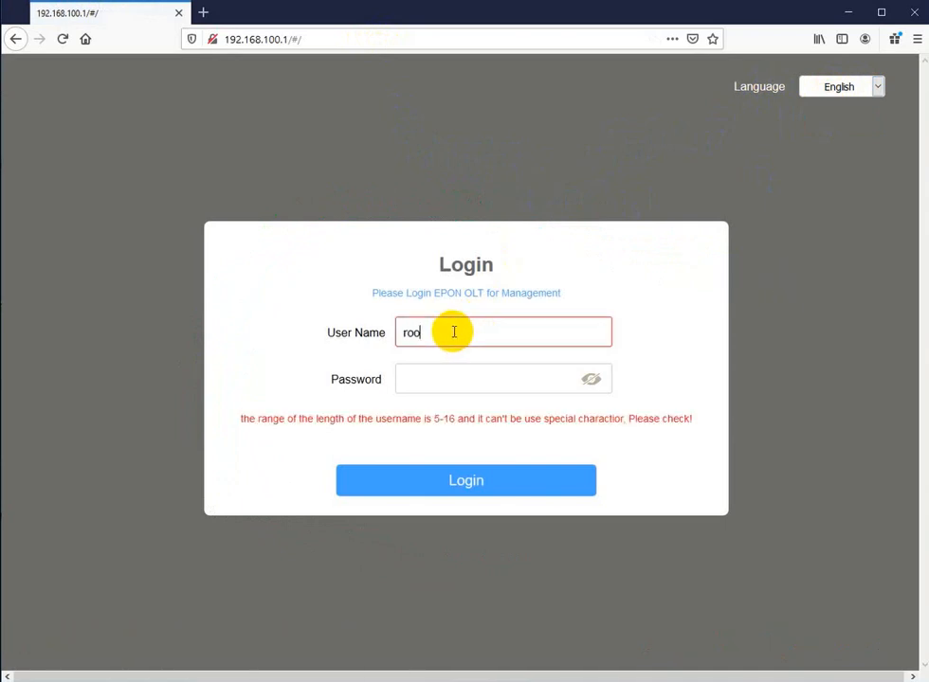
text(ta)
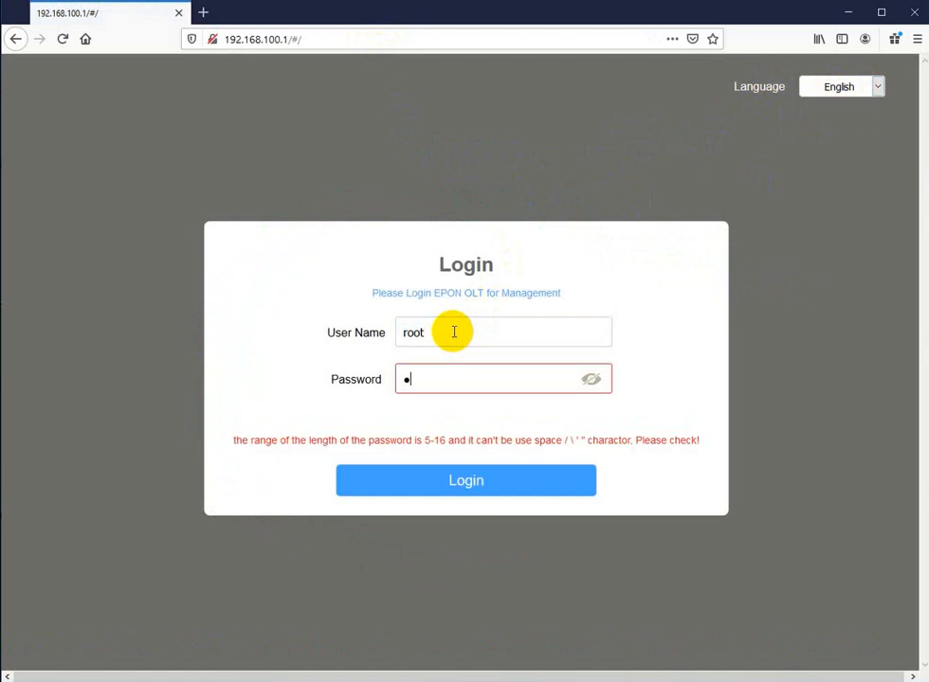
text(dmin)
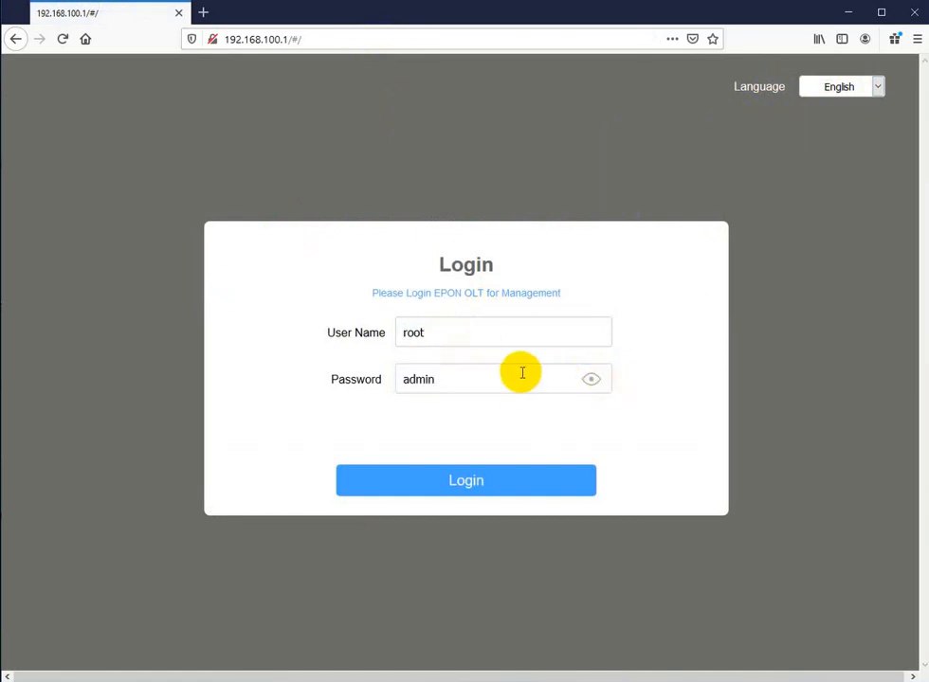
click(445, 484)
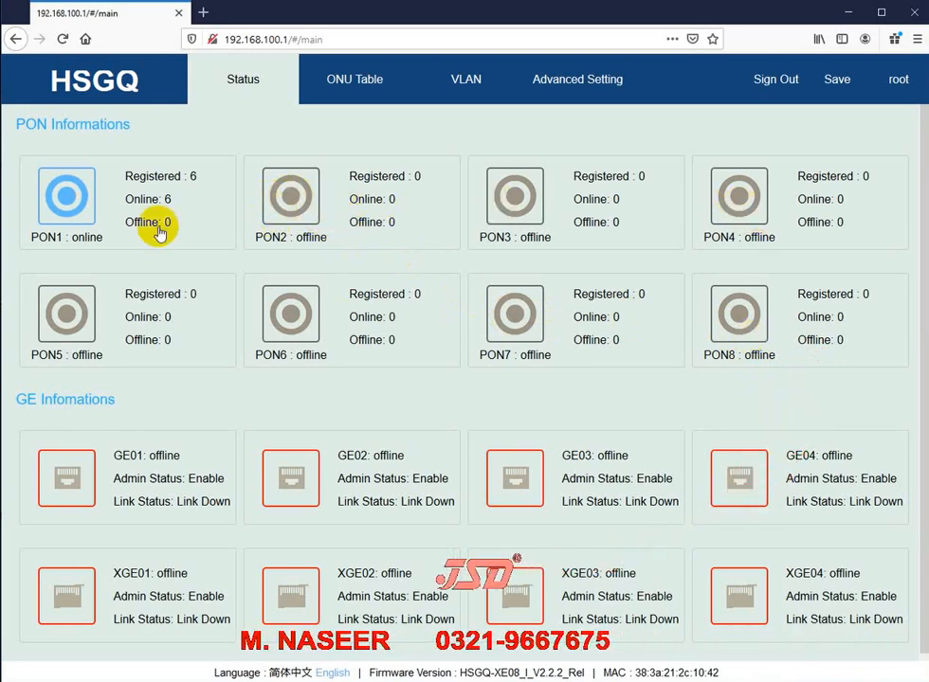
click(66, 197)
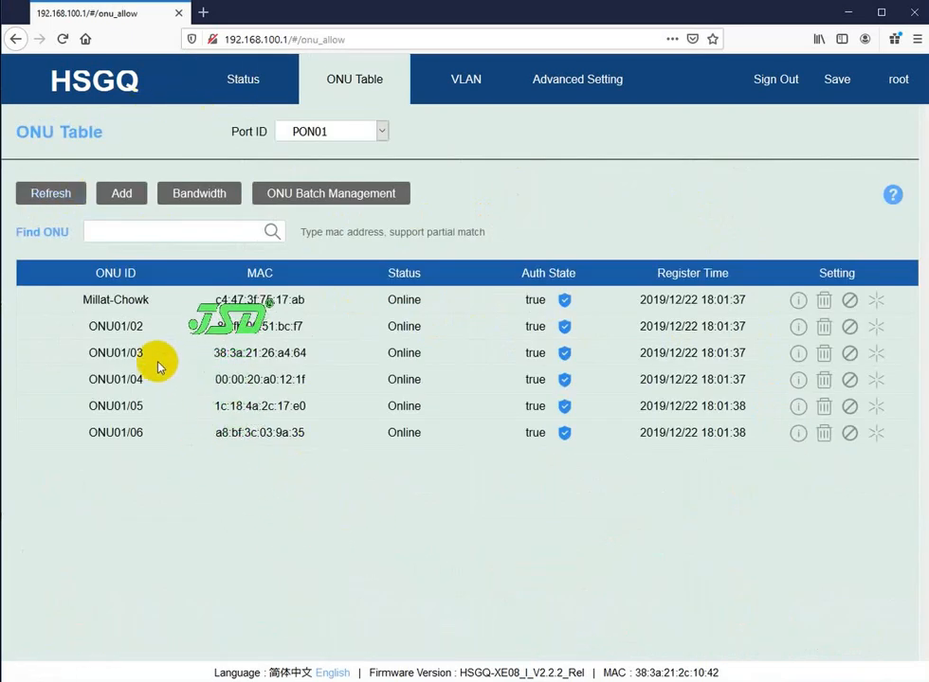
drag(99, 302, 414, 432)
click(416, 432)
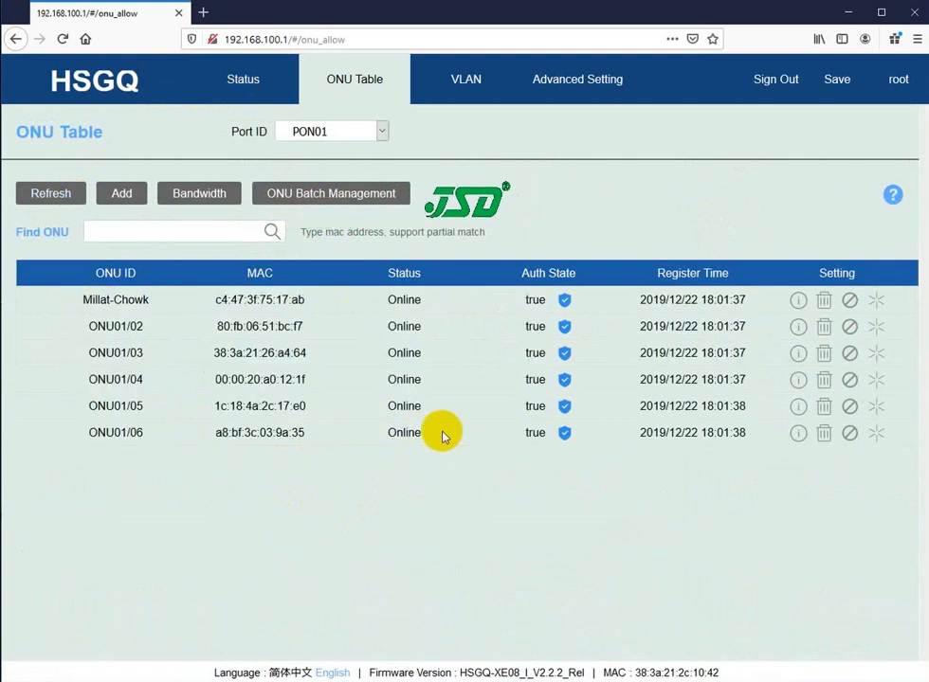
click(243, 84)
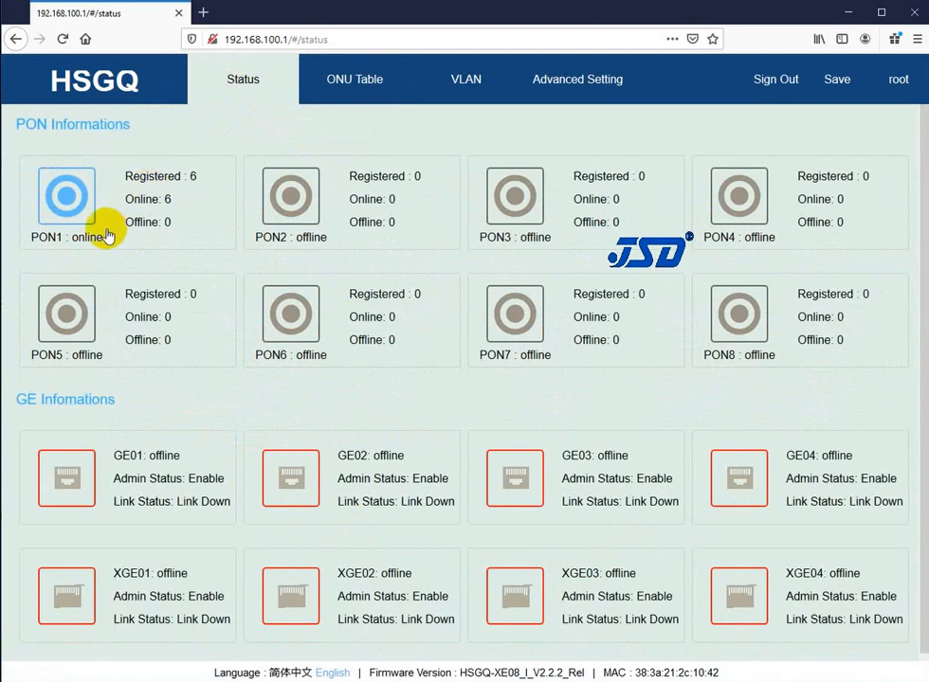
click(284, 201)
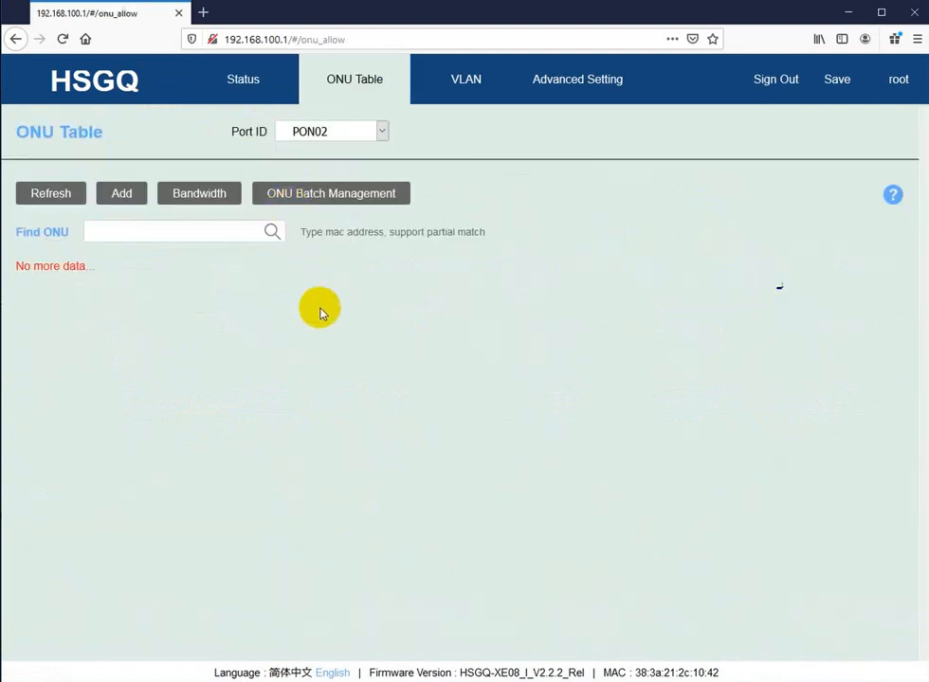
click(242, 84)
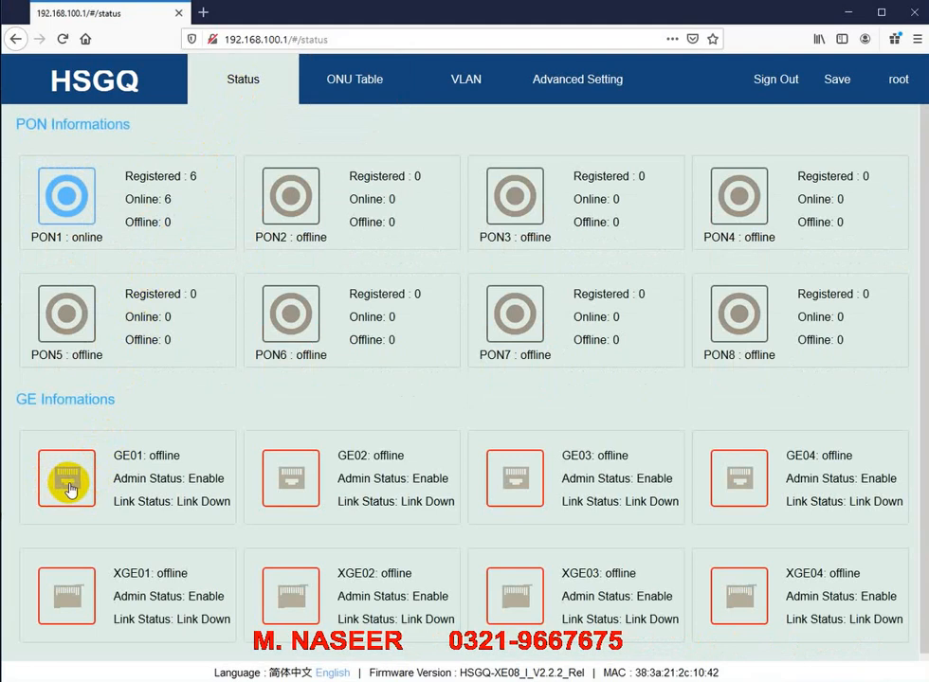
click(70, 487)
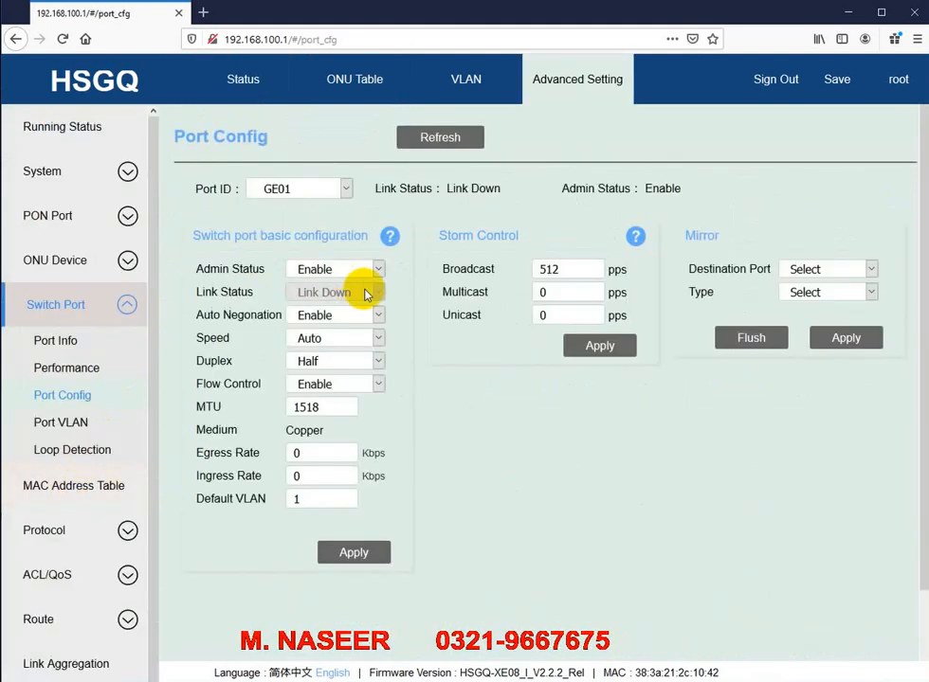
click(320, 273)
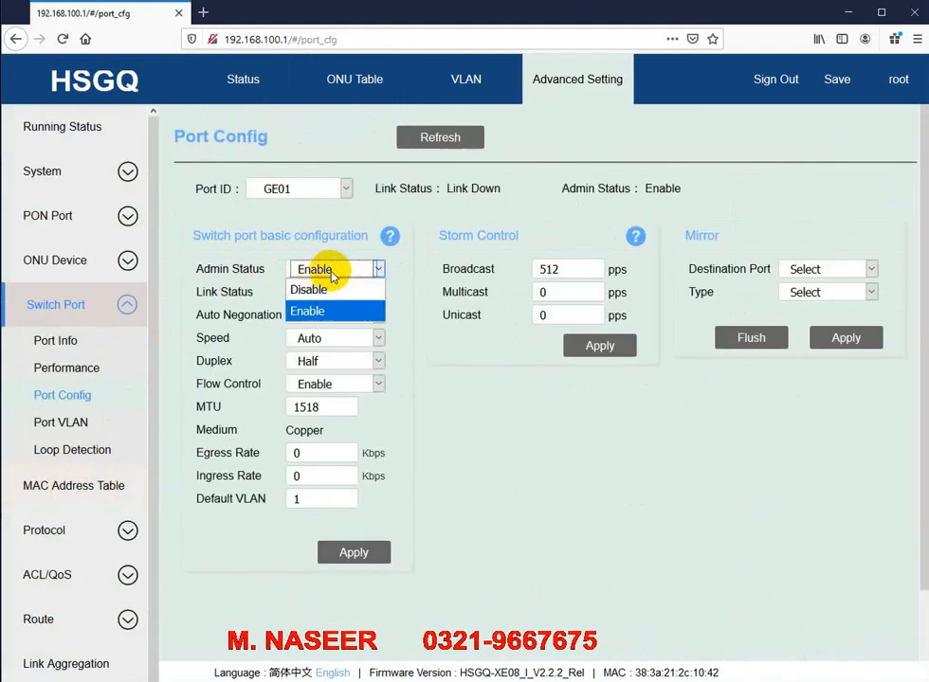
click(333, 271)
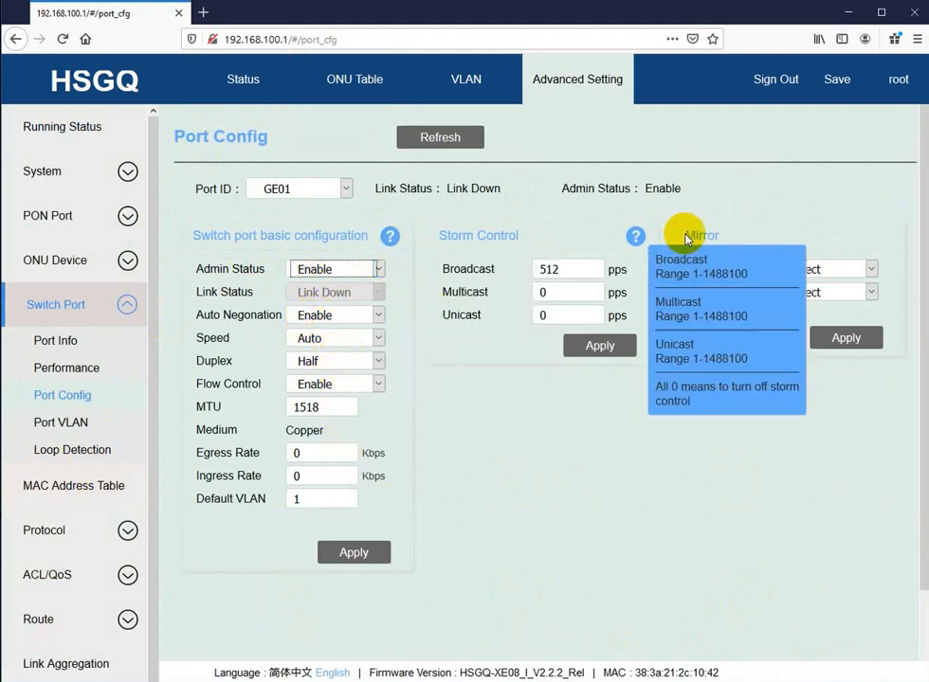
click(62, 424)
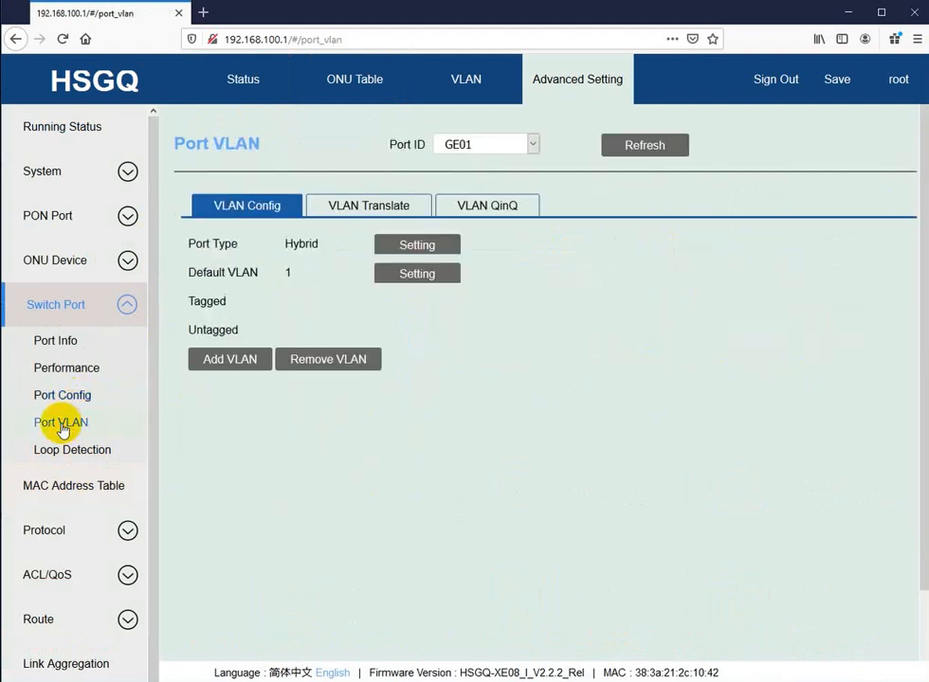
click(234, 82)
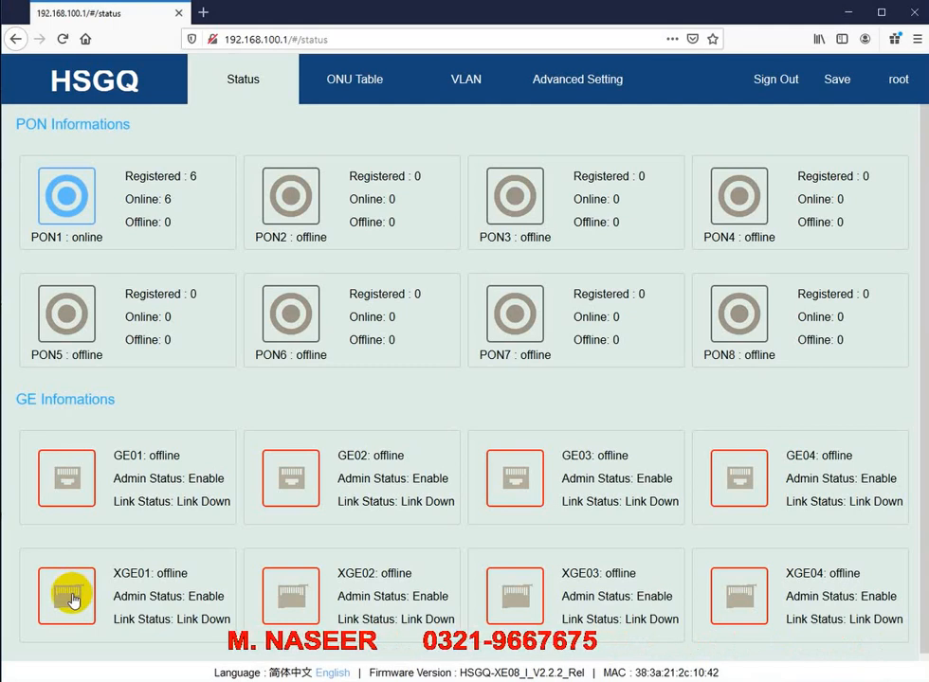
Step: Open XGE01's Port Config, set Auto Negotiation to Enable, and apply the settings
click(73, 600)
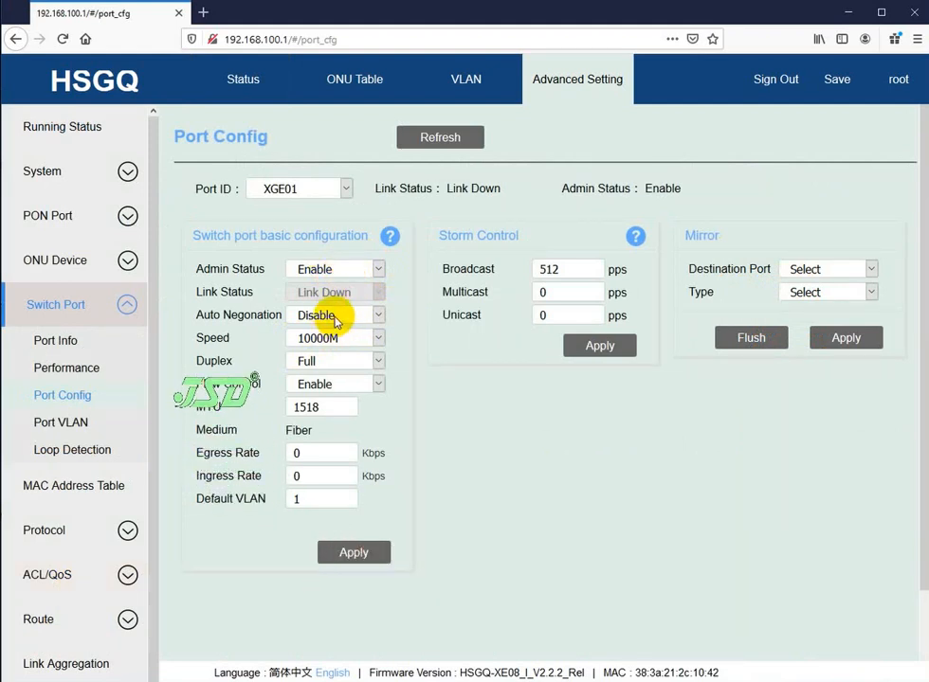
click(334, 323)
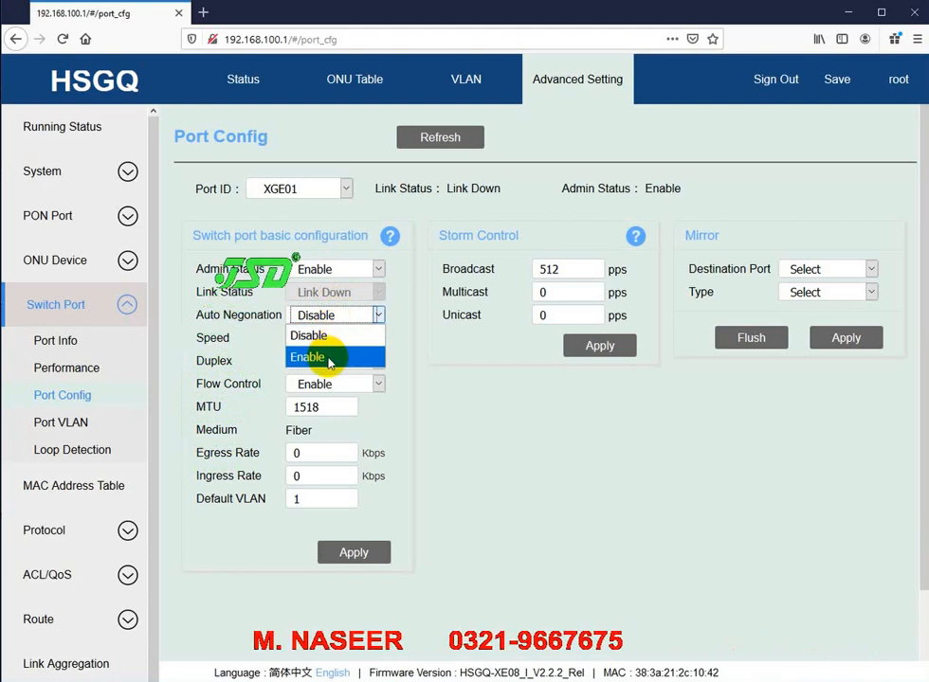
click(329, 359)
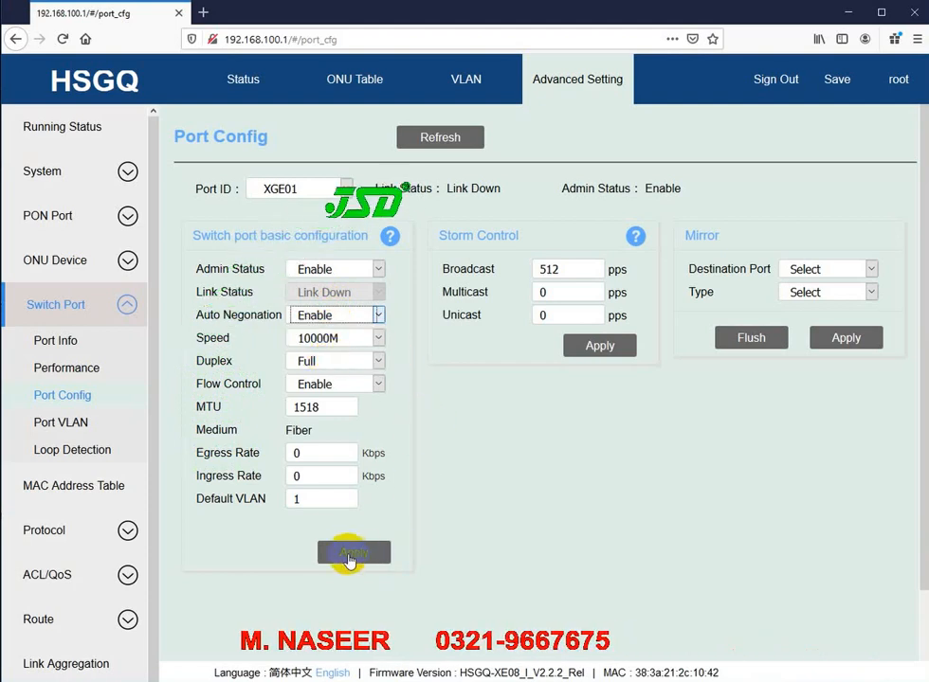
click(348, 553)
click(512, 421)
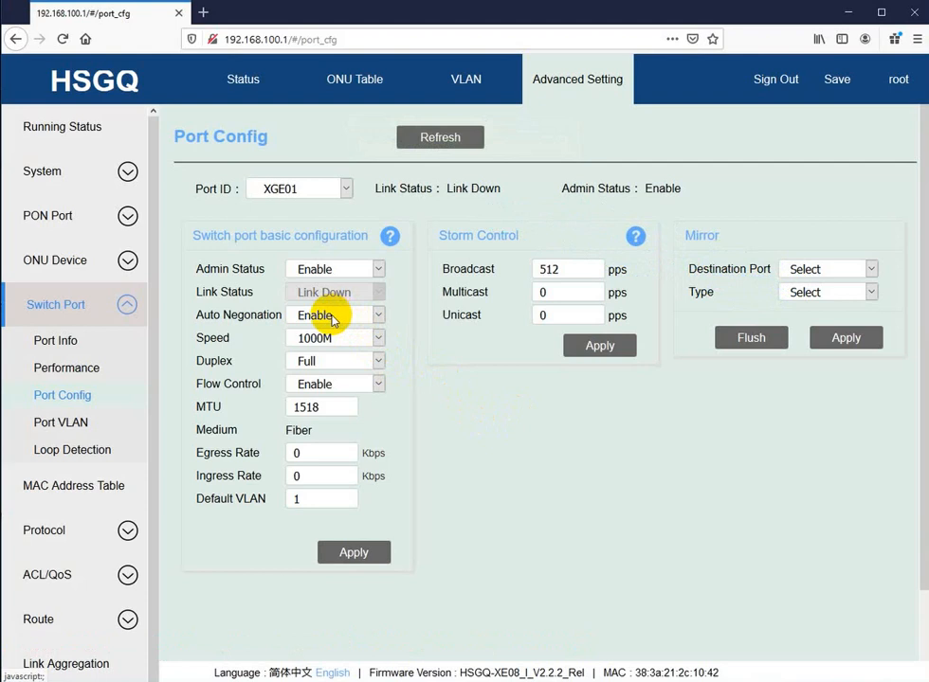
Step: Reapply XGE01's basic settings with Auto Negotiation still left at Enable
click(332, 317)
click(332, 317)
click(342, 322)
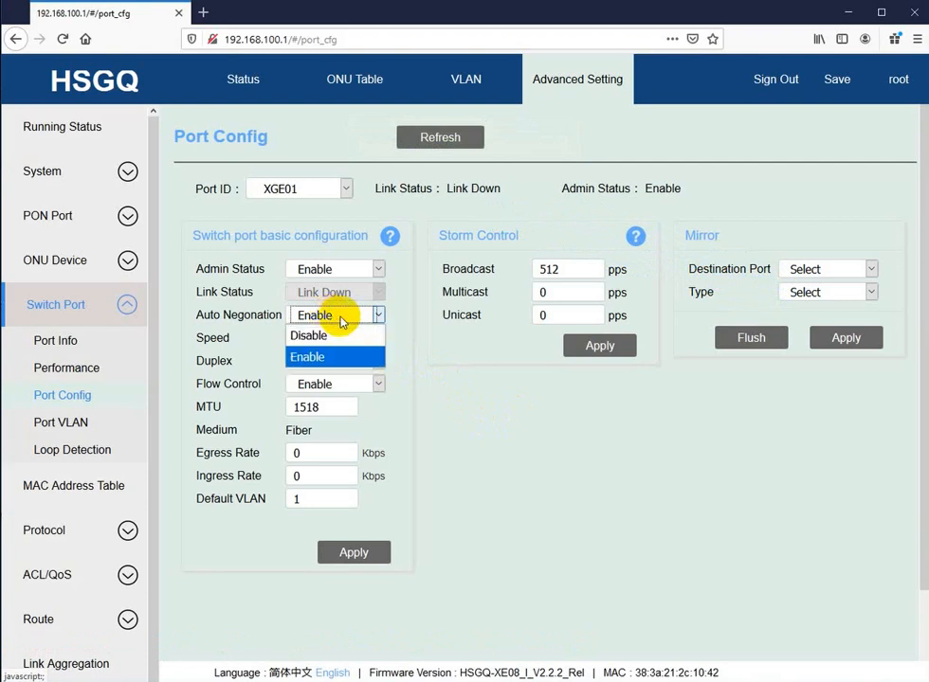
click(414, 556)
click(361, 558)
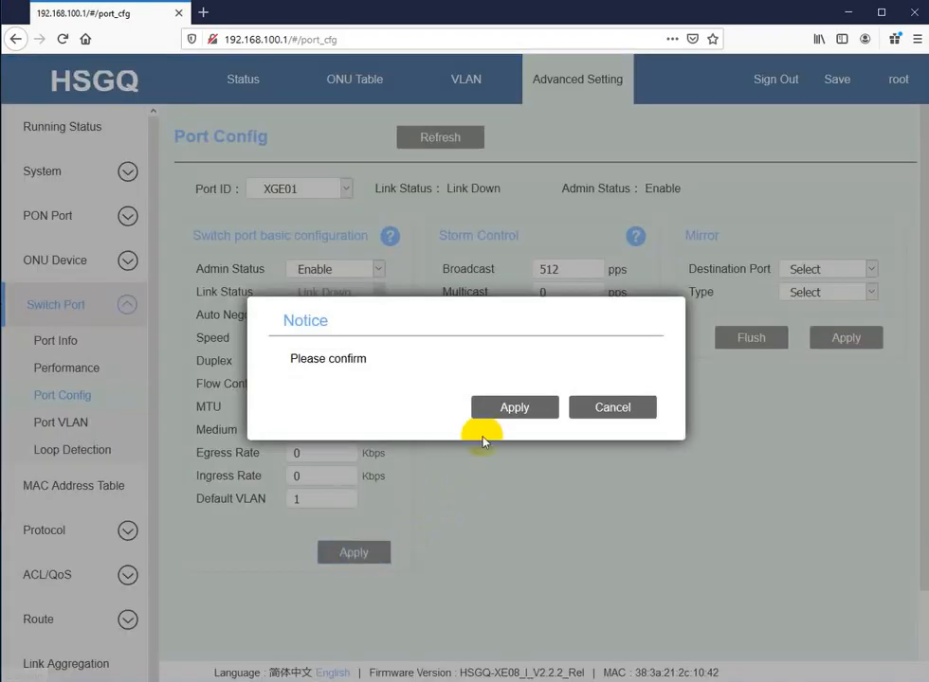
click(512, 412)
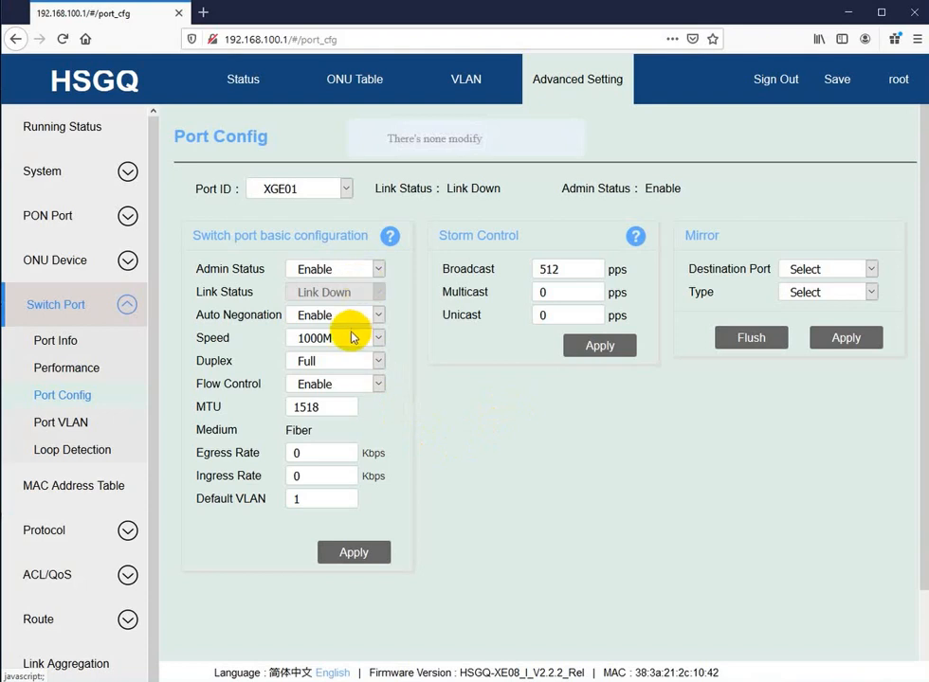
click(336, 315)
Step: Set XGE01's Auto Negotiation to Disable and apply the change
click(312, 332)
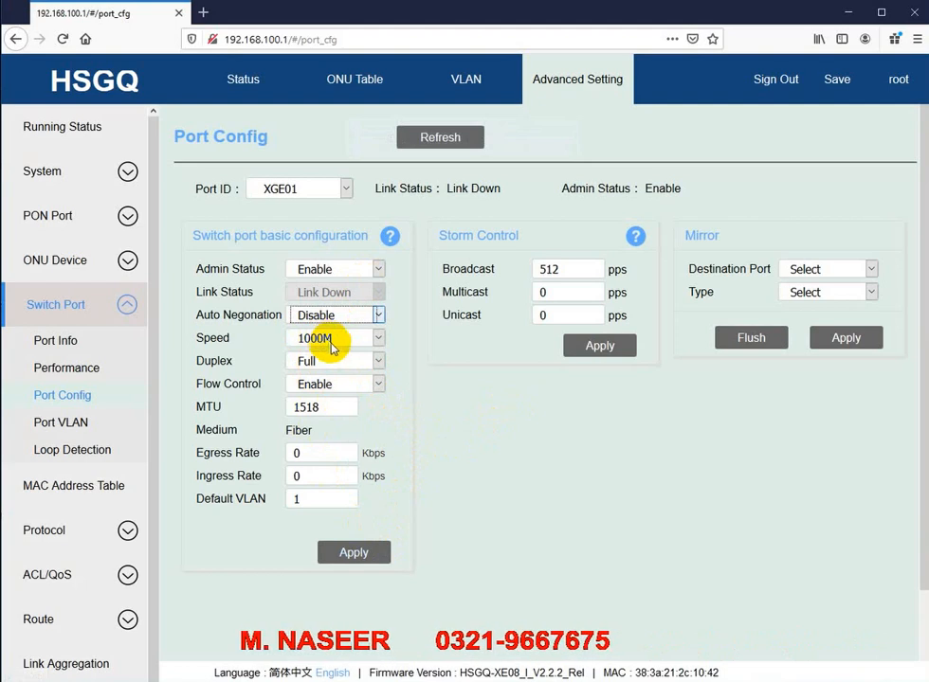
click(348, 553)
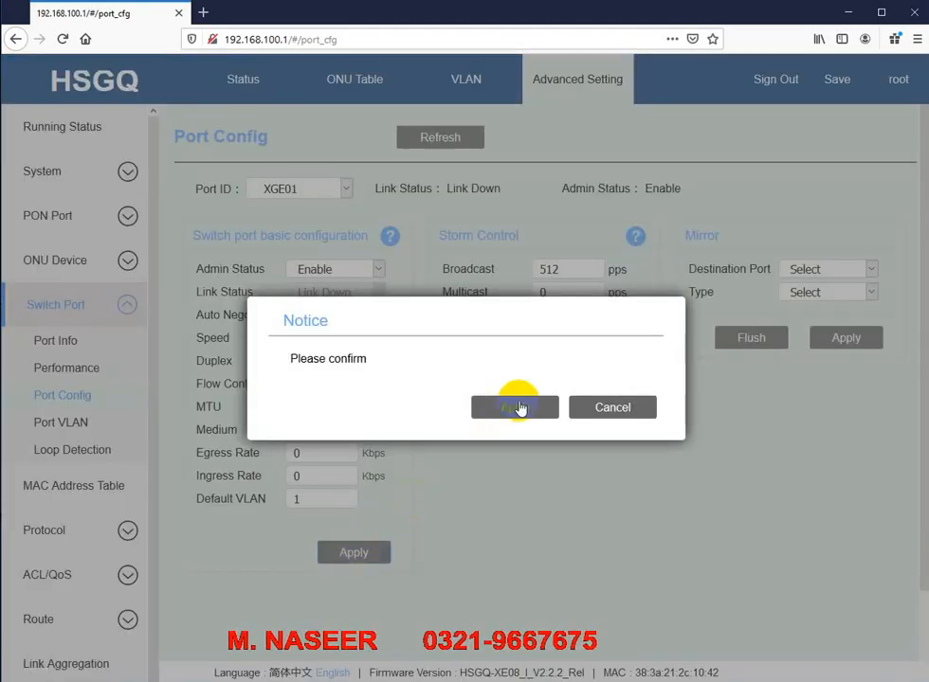
click(516, 407)
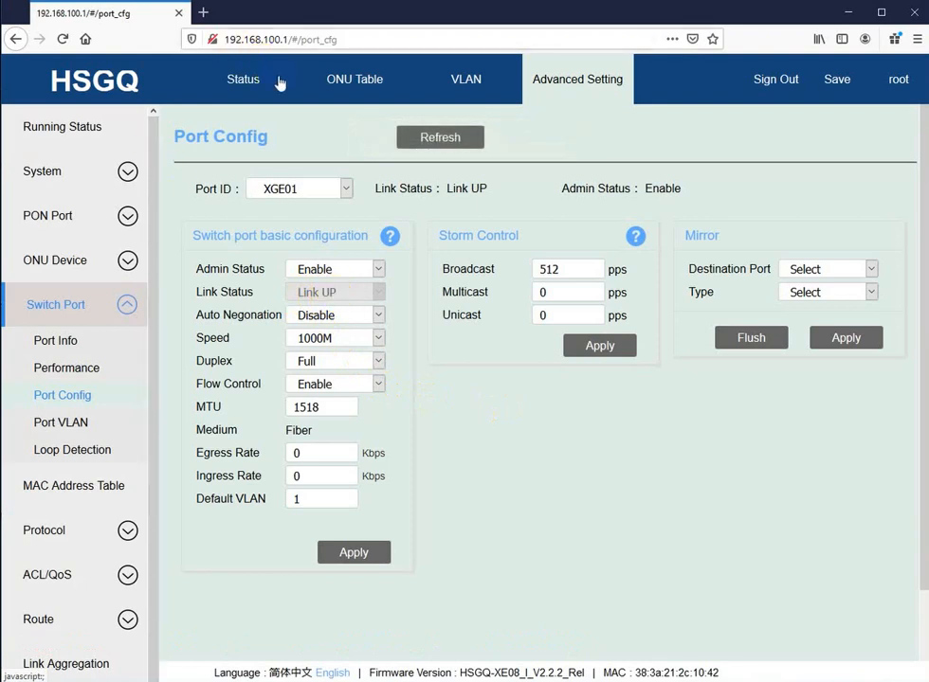
Step: Reload the Status overview and revisit Port Config and Running Status to confirm XGE01 is online
click(245, 80)
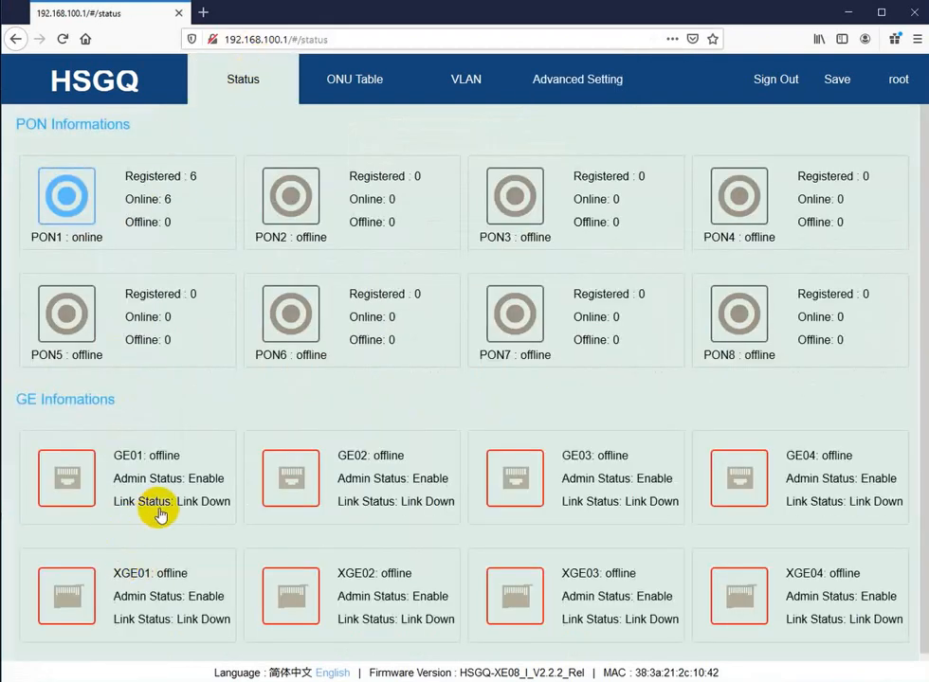
click(63, 40)
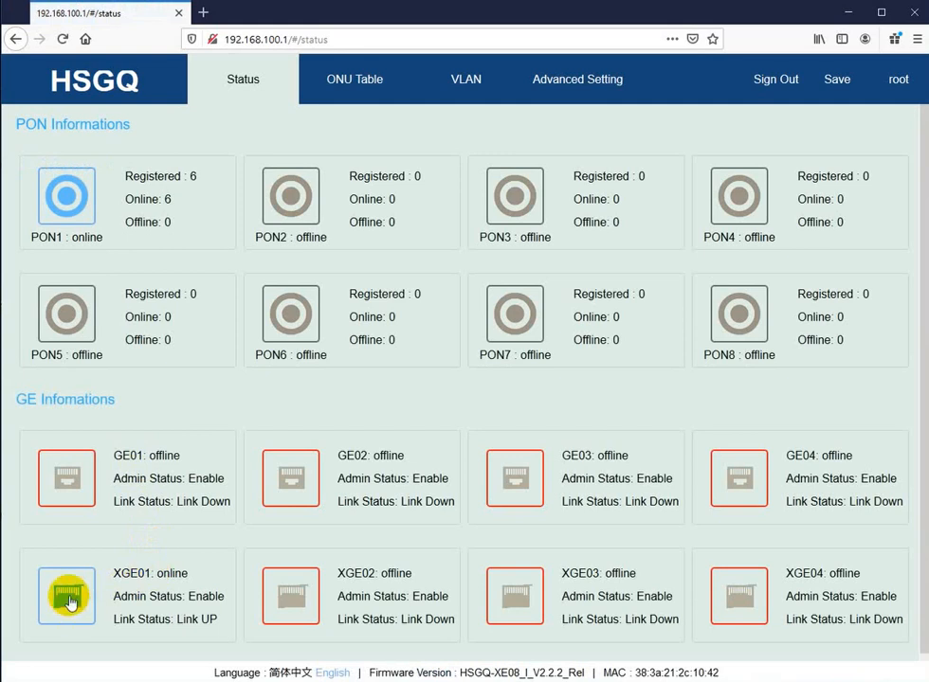
click(69, 600)
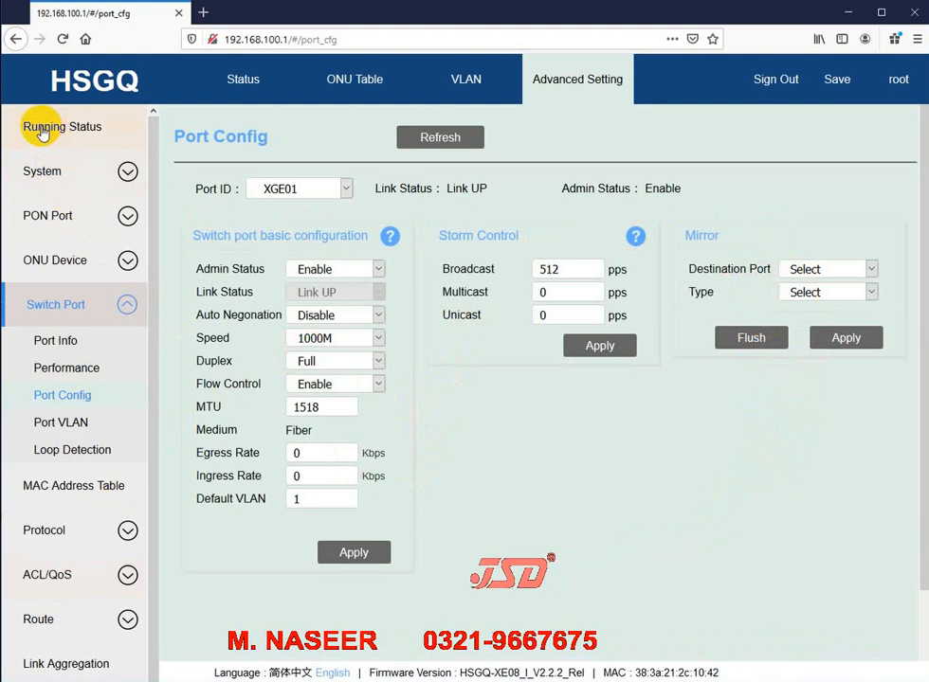
click(41, 132)
click(248, 85)
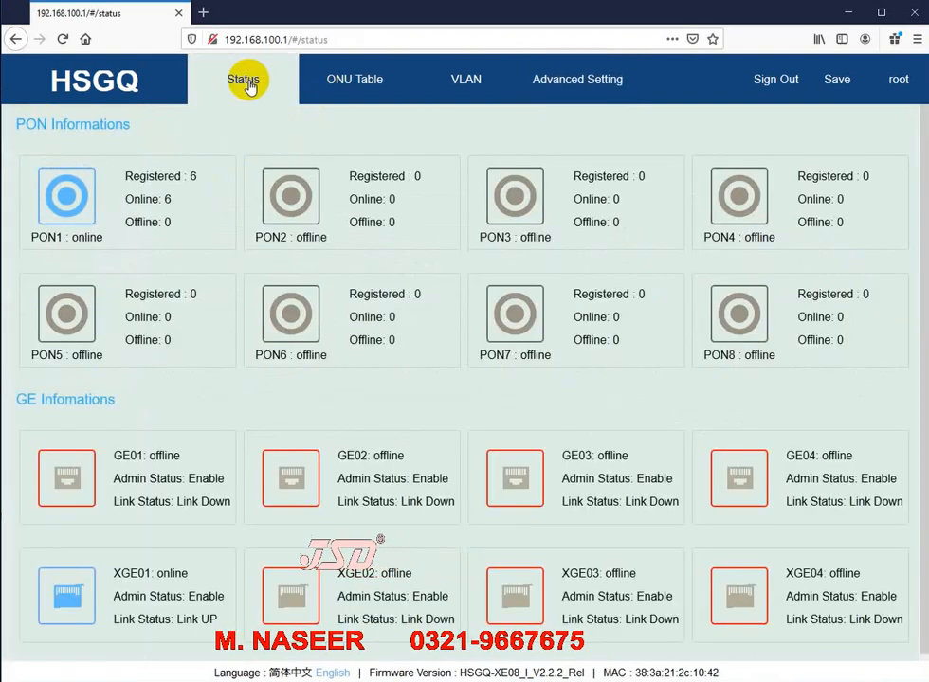
click(631, 95)
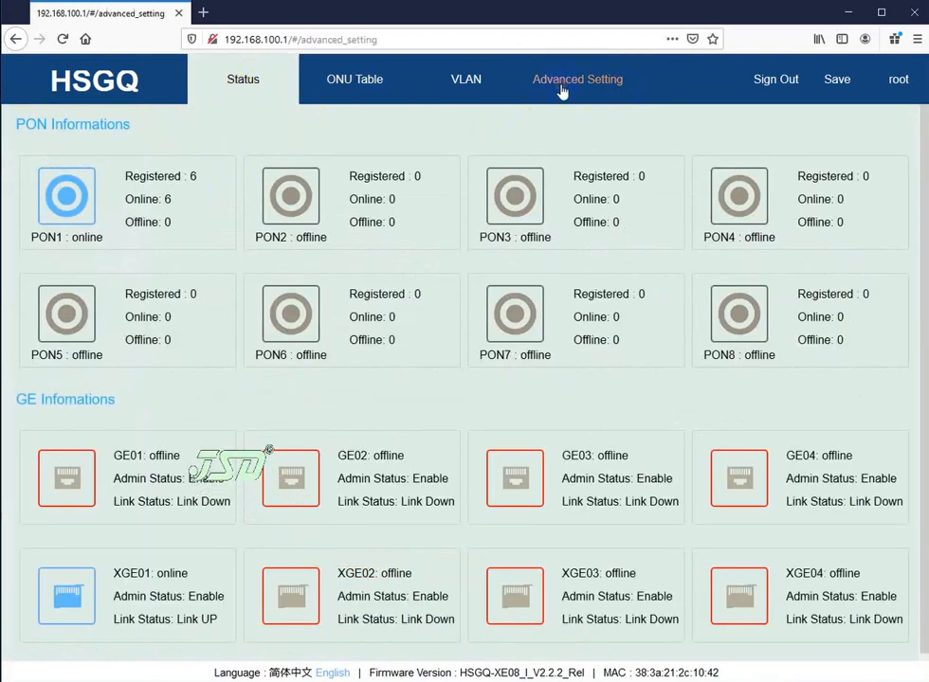
Step: Review the Running Status current time and the System Time Setting page, then start a new browser tab
click(68, 128)
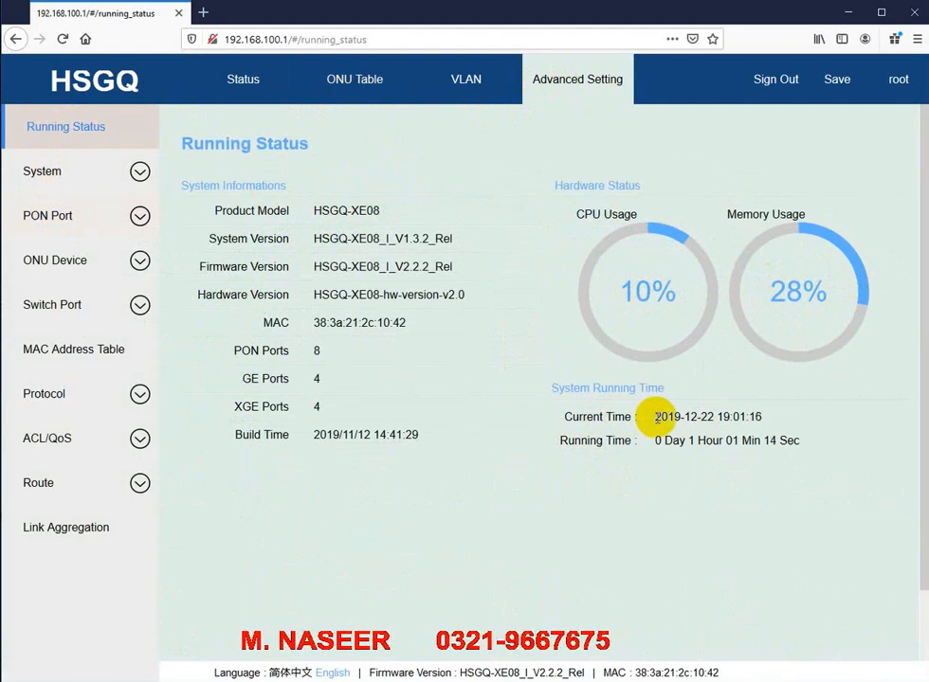
drag(658, 416, 703, 415)
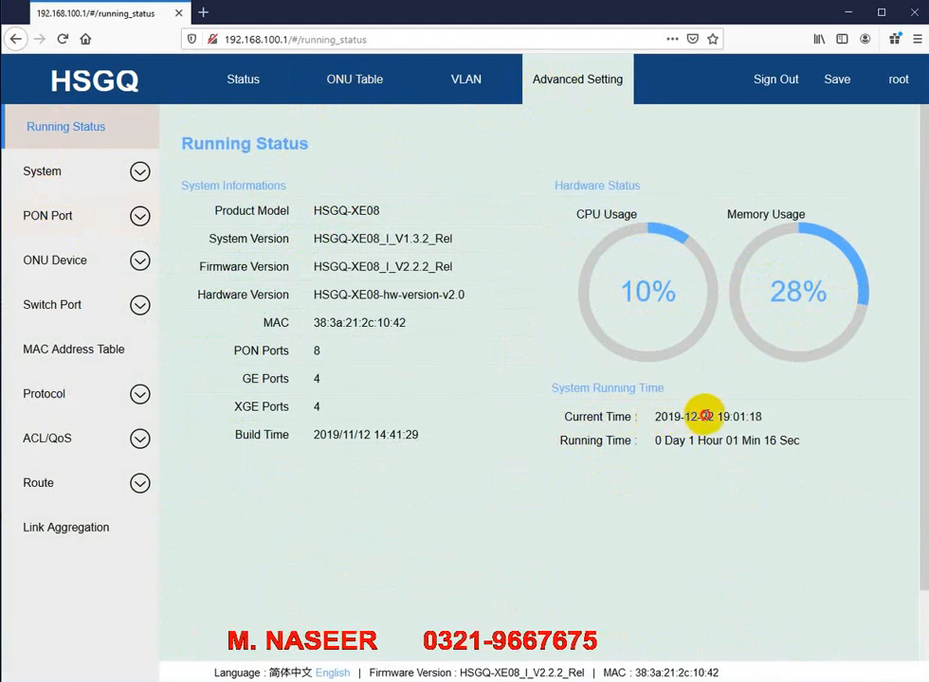
click(52, 173)
click(71, 322)
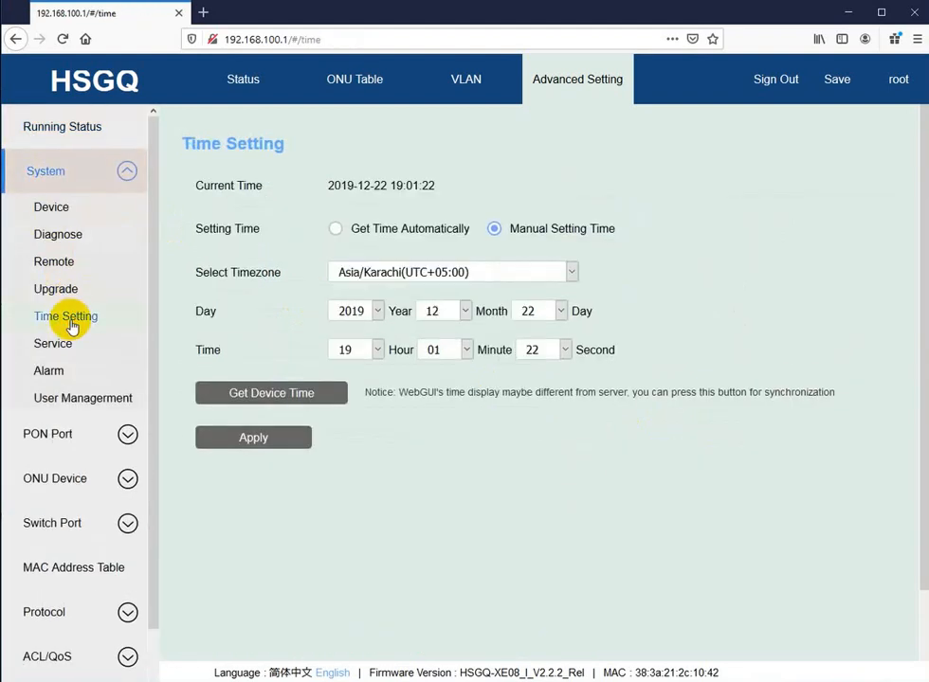
click(42, 126)
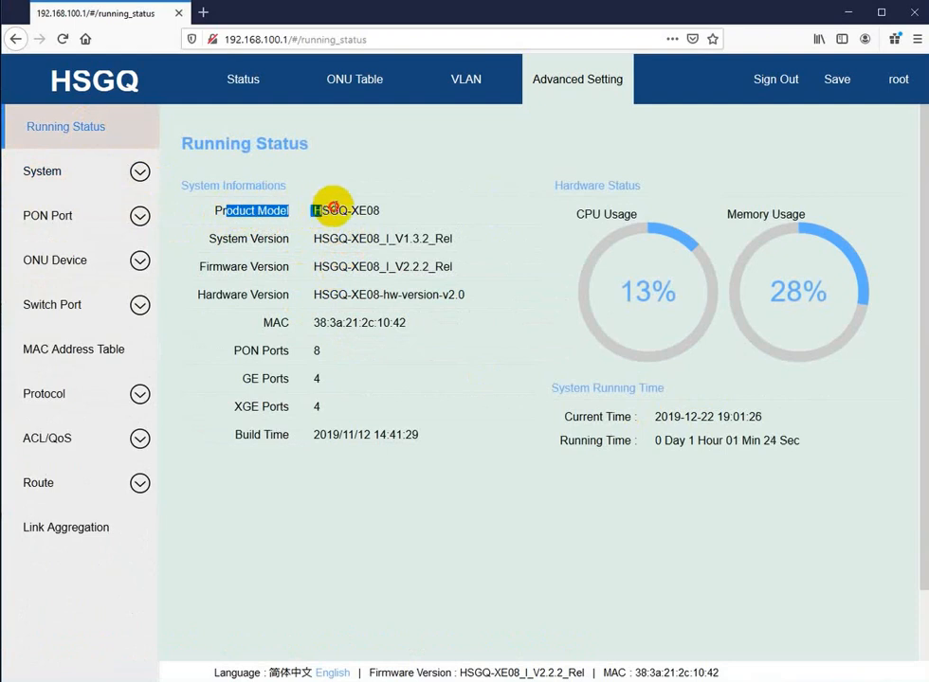
click(396, 214)
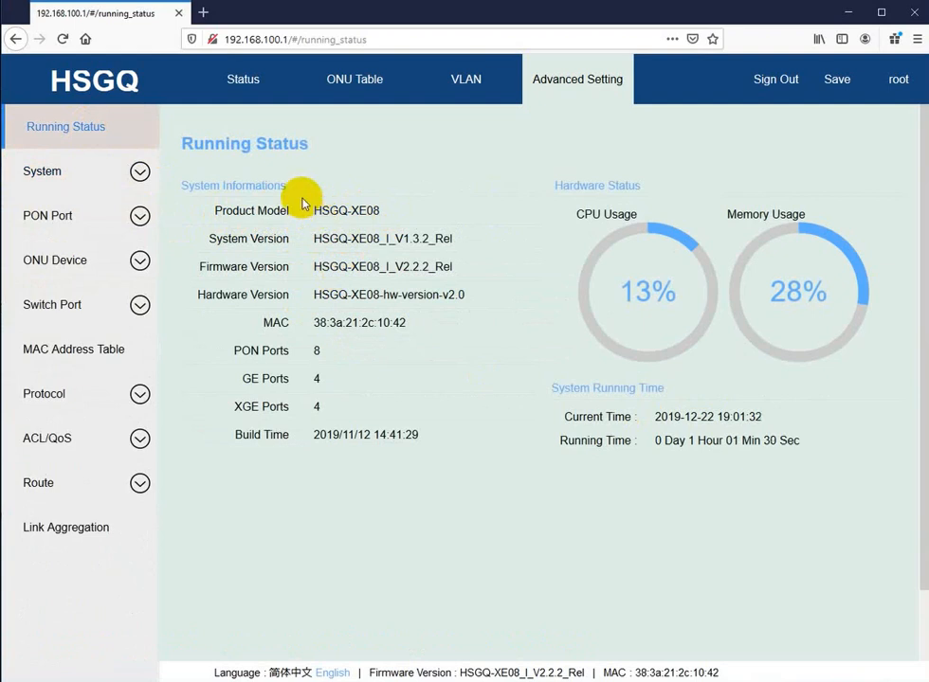
click(203, 12)
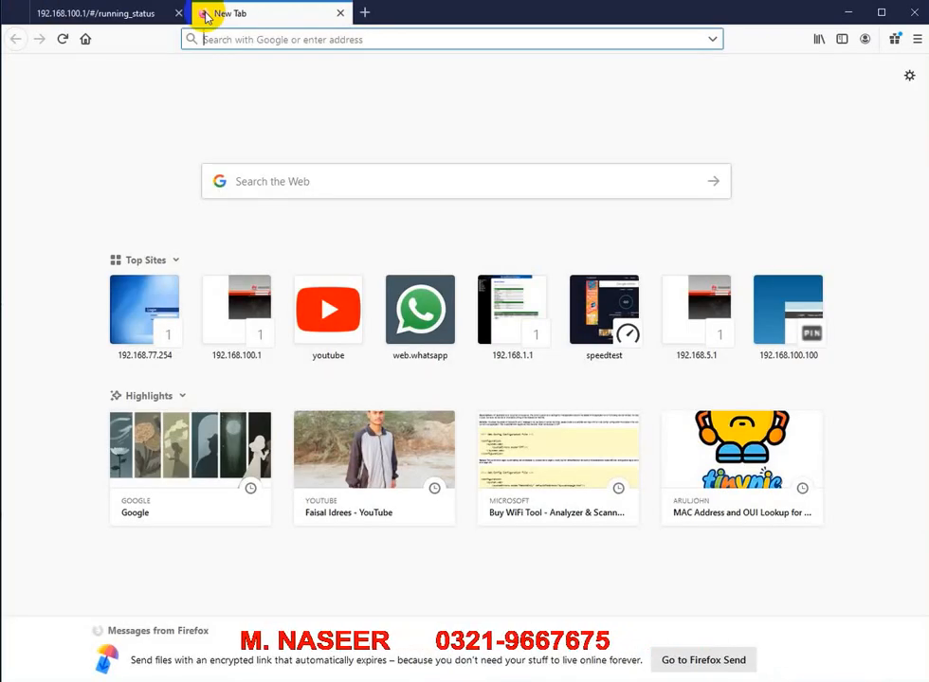
Step: Load hsgq.com.cn in the new tab, then switch back to the OLT's Running Status tab
text(h)
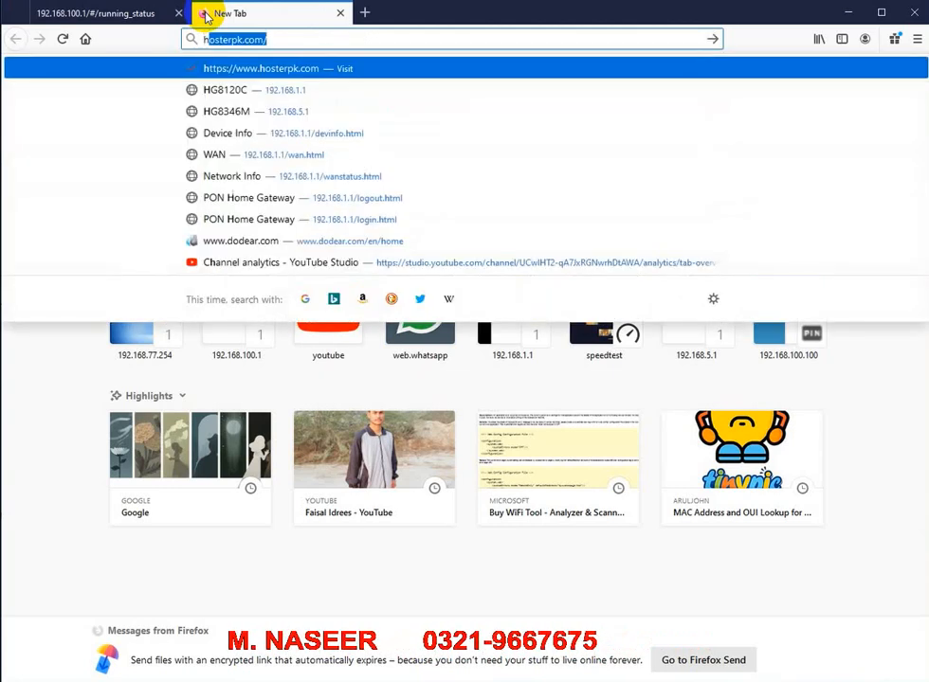
text(sgq)
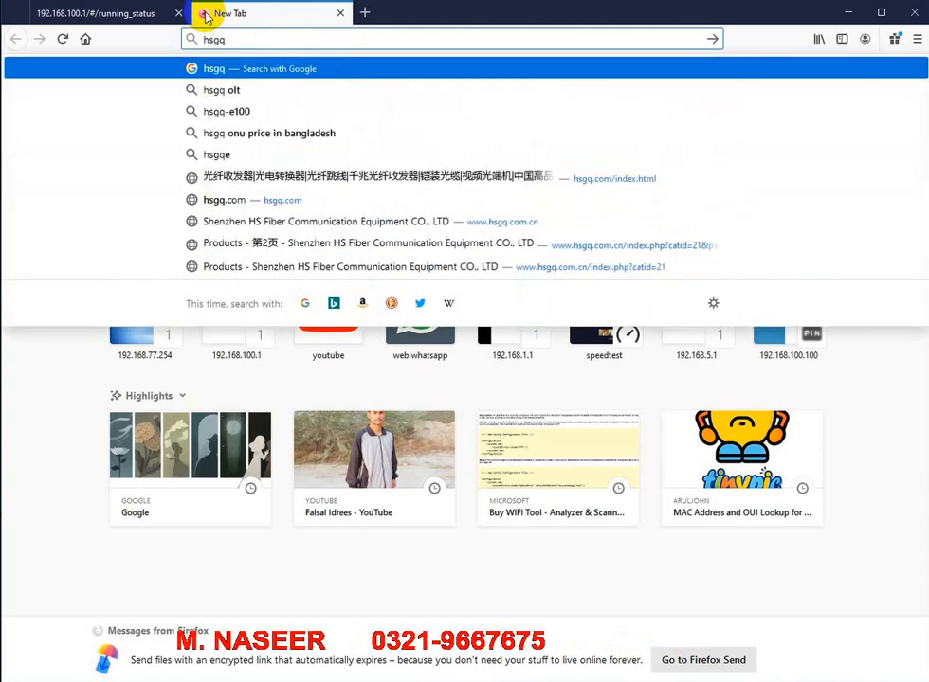
text(.com.cn)
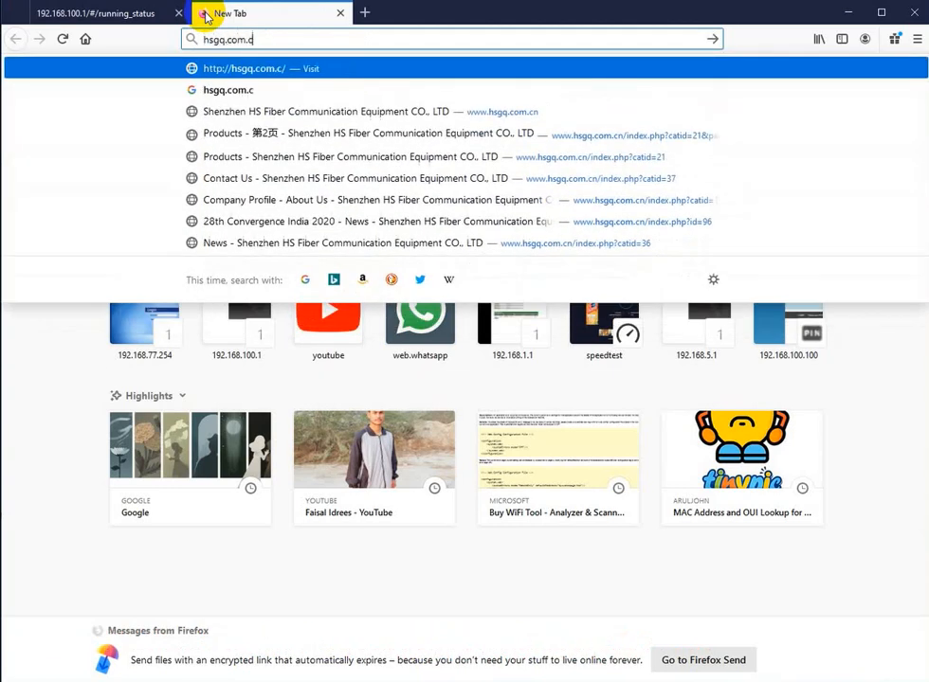
key(Return)
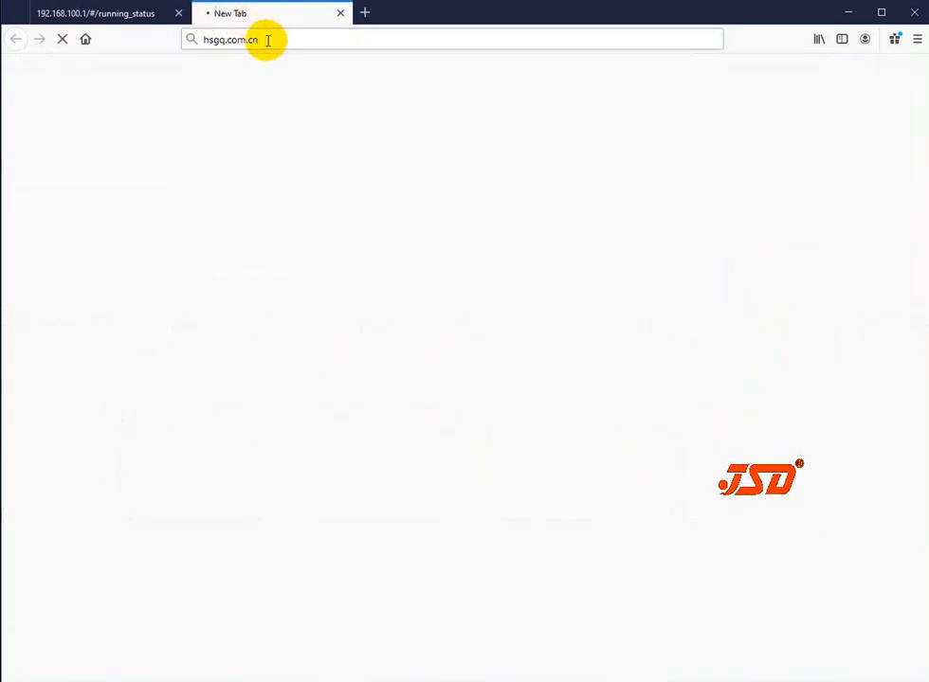
click(274, 39)
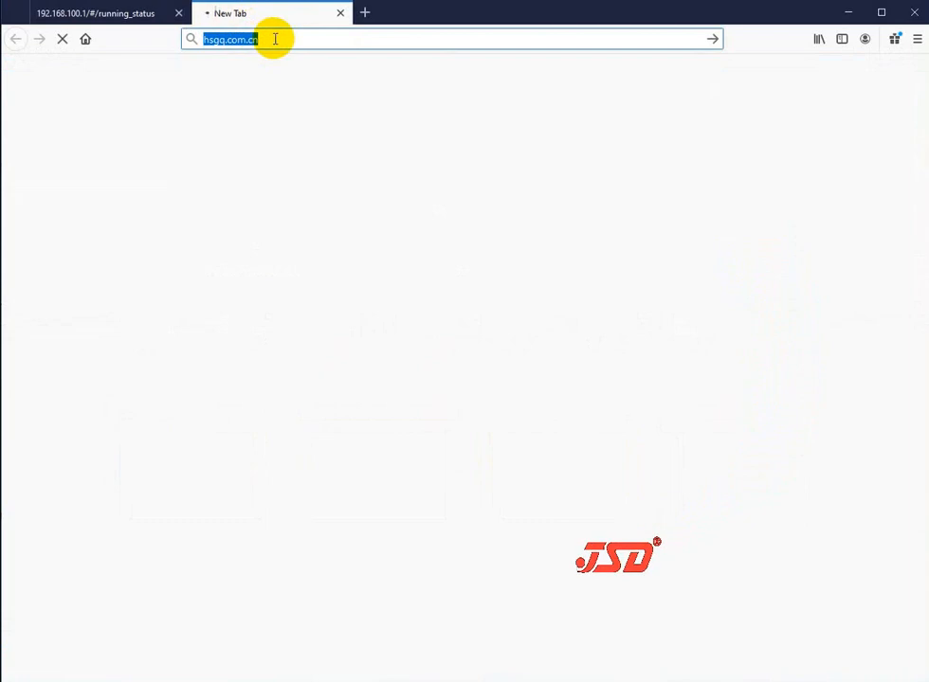
click(116, 16)
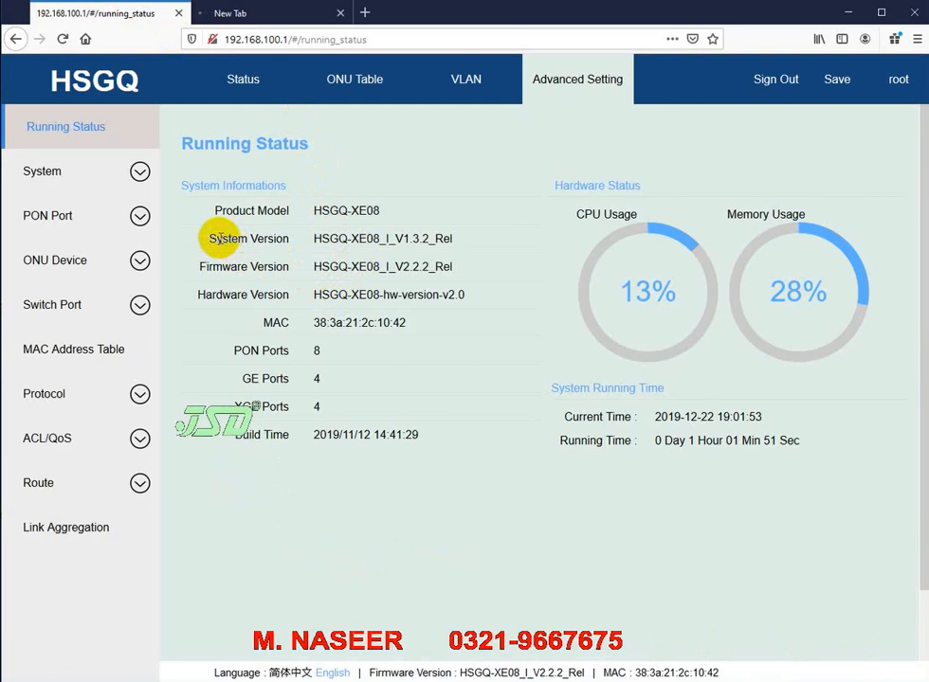
drag(223, 239, 434, 238)
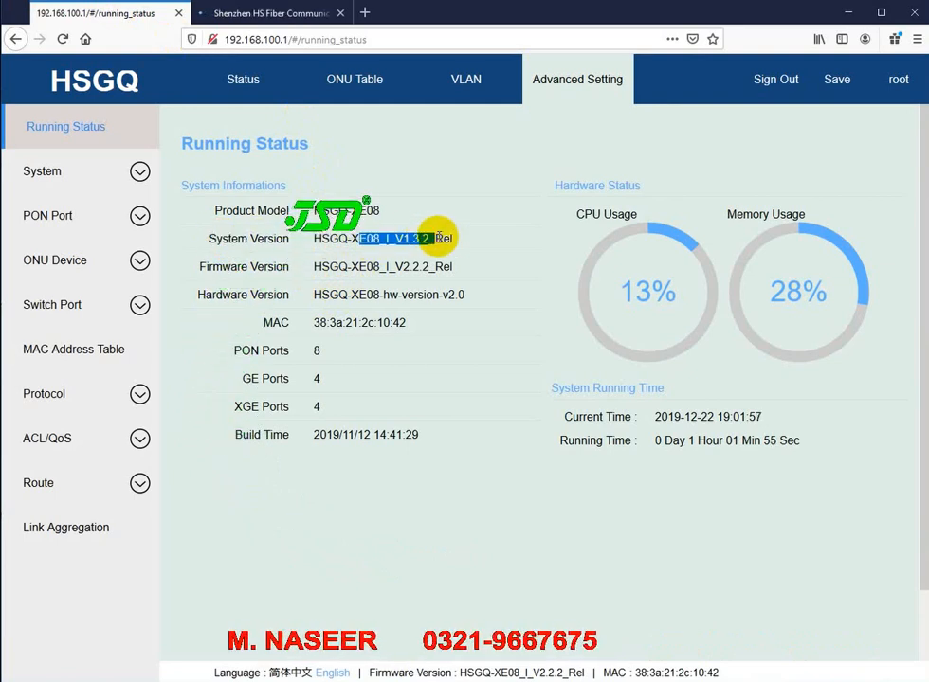
drag(339, 266, 452, 267)
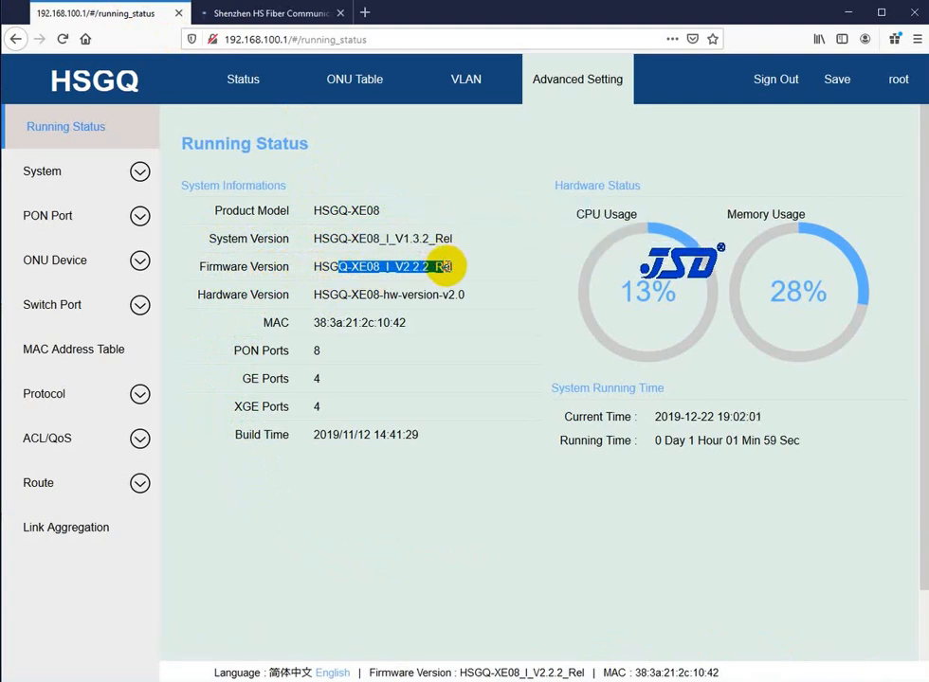
click(444, 267)
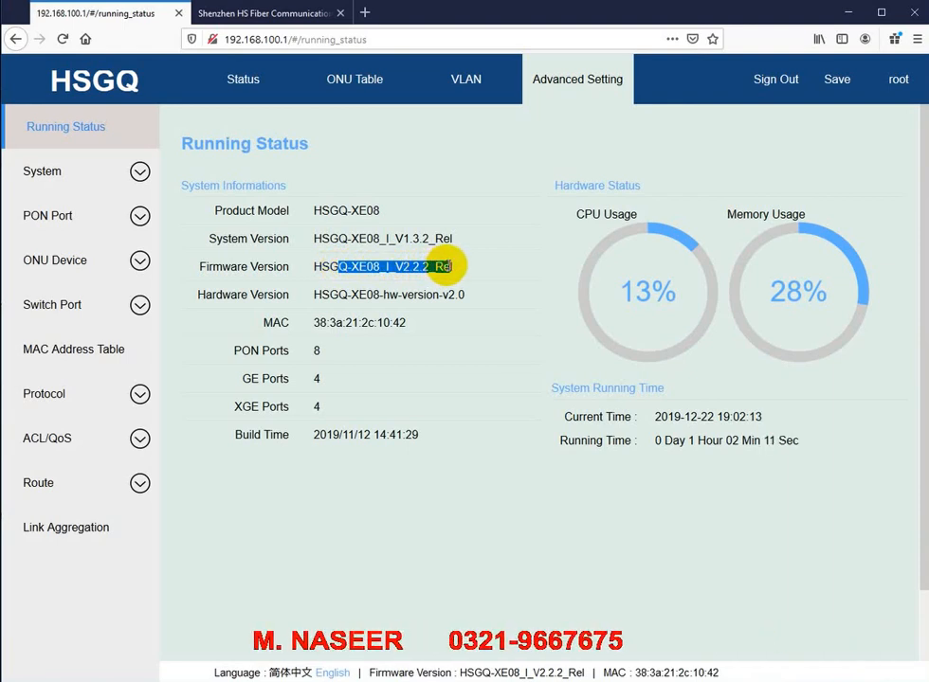
click(332, 266)
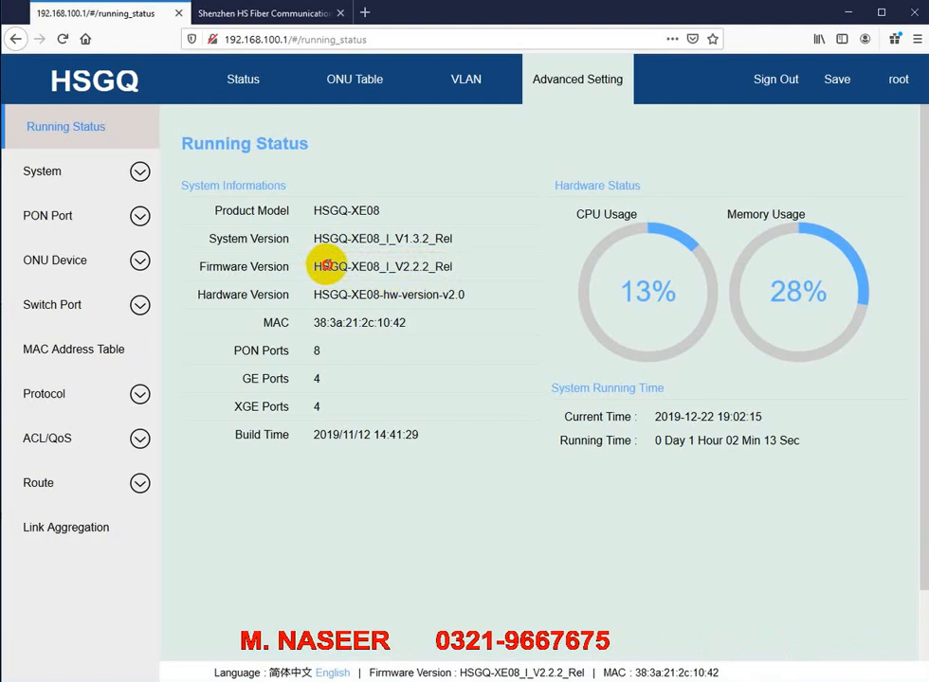
drag(325, 266, 442, 264)
click(442, 267)
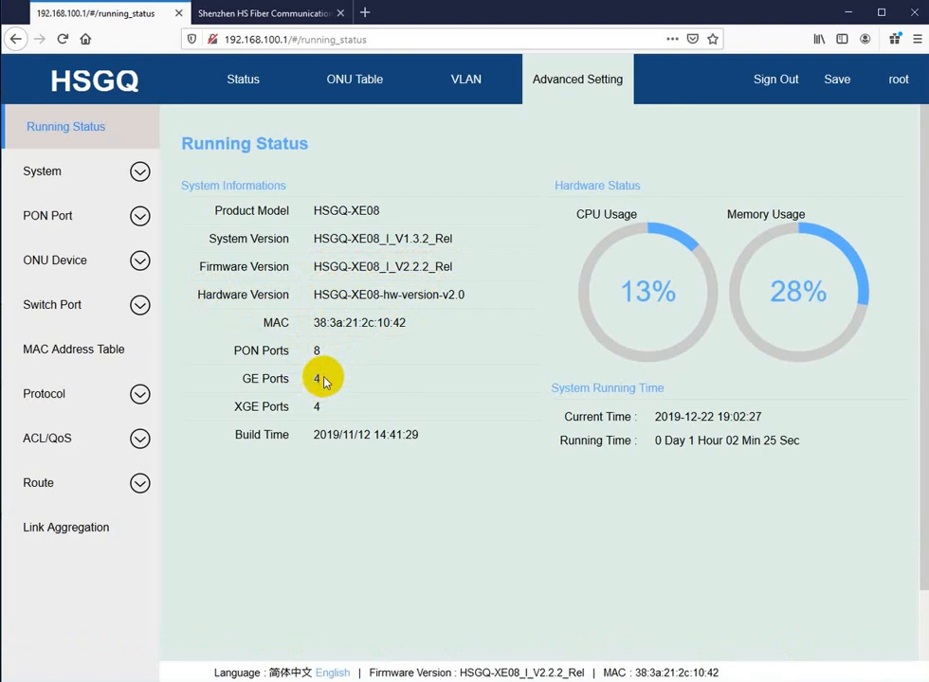
double_click(318, 407)
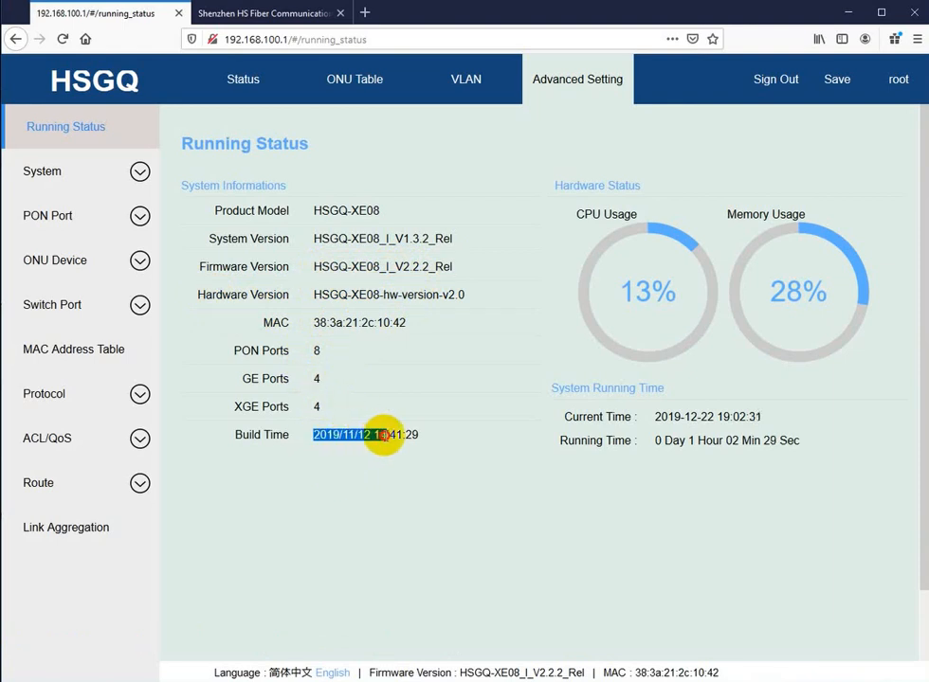
drag(384, 435, 408, 435)
click(417, 432)
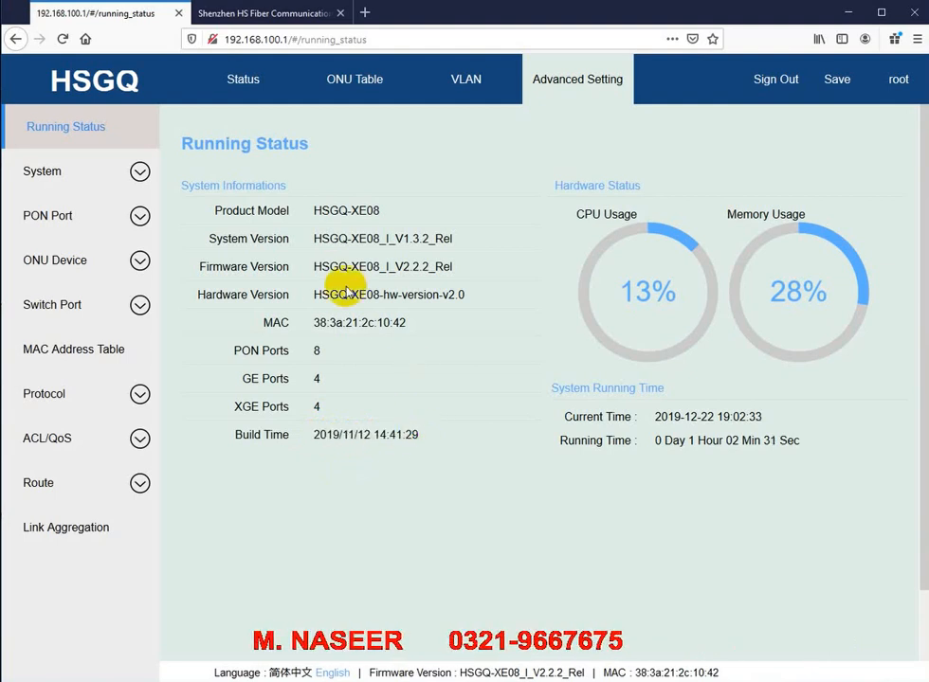
drag(315, 267, 375, 267)
click(358, 432)
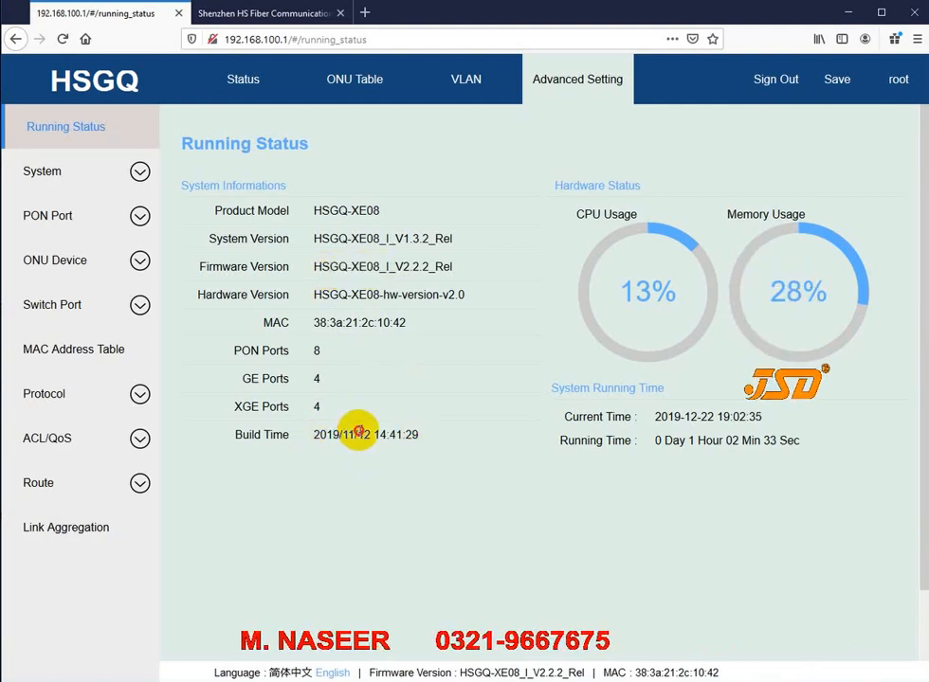
drag(332, 434, 417, 435)
click(417, 435)
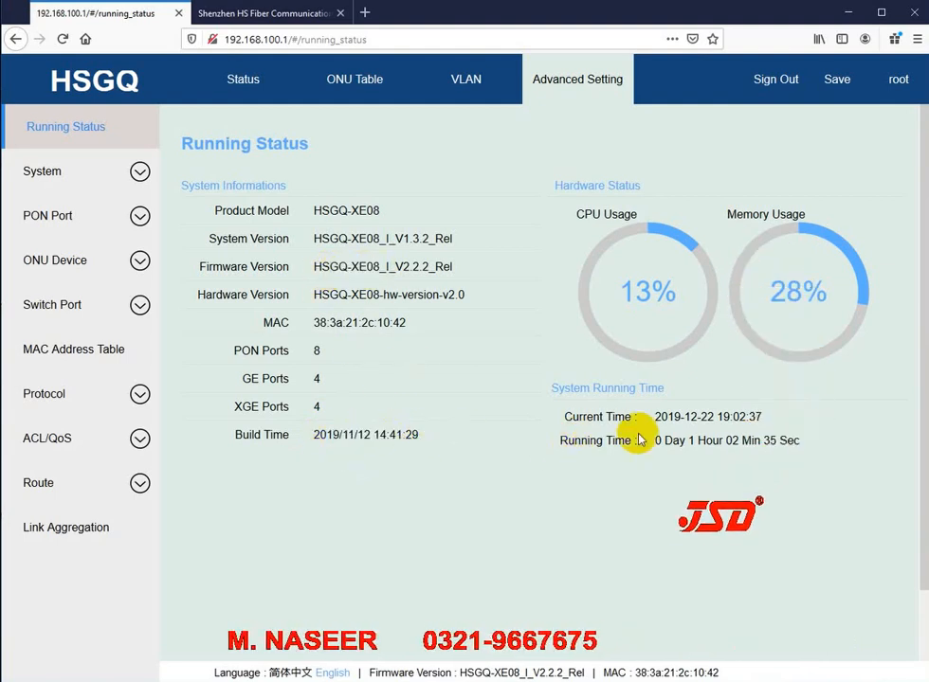
drag(730, 417, 706, 417)
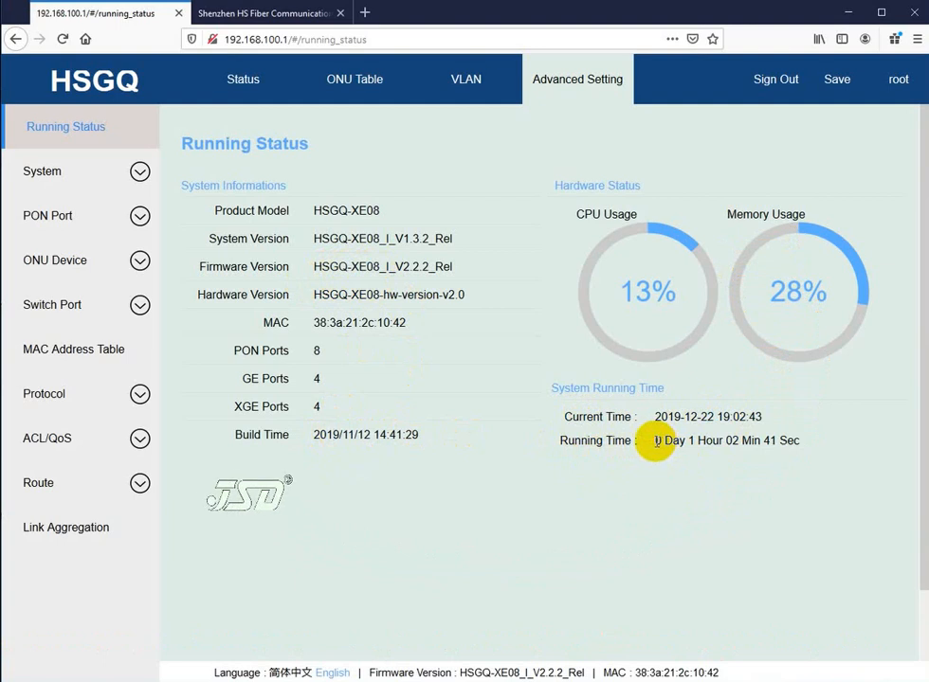
drag(669, 441, 745, 442)
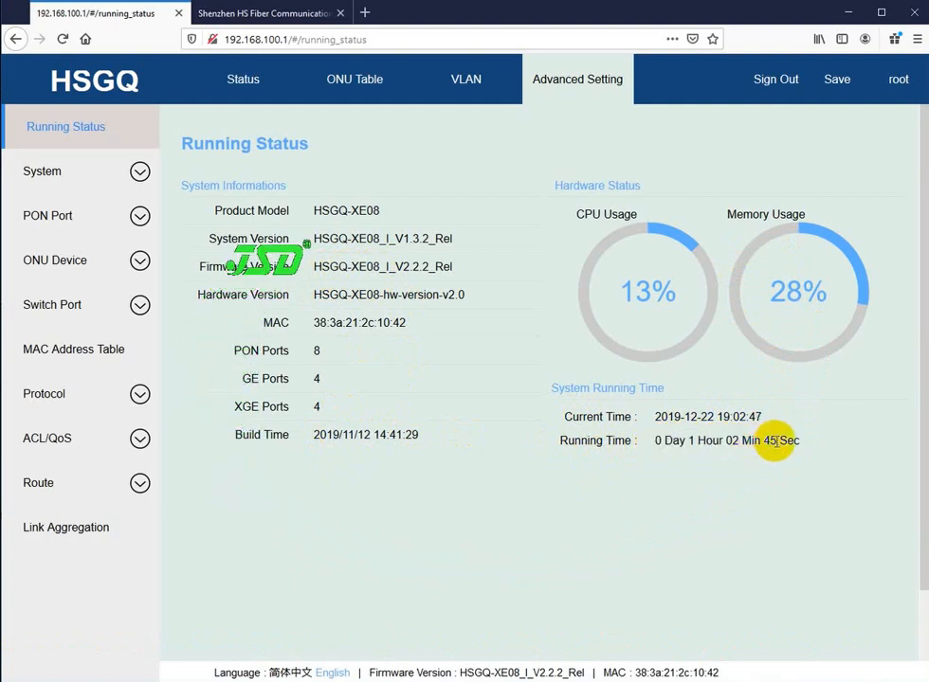
drag(660, 441, 730, 442)
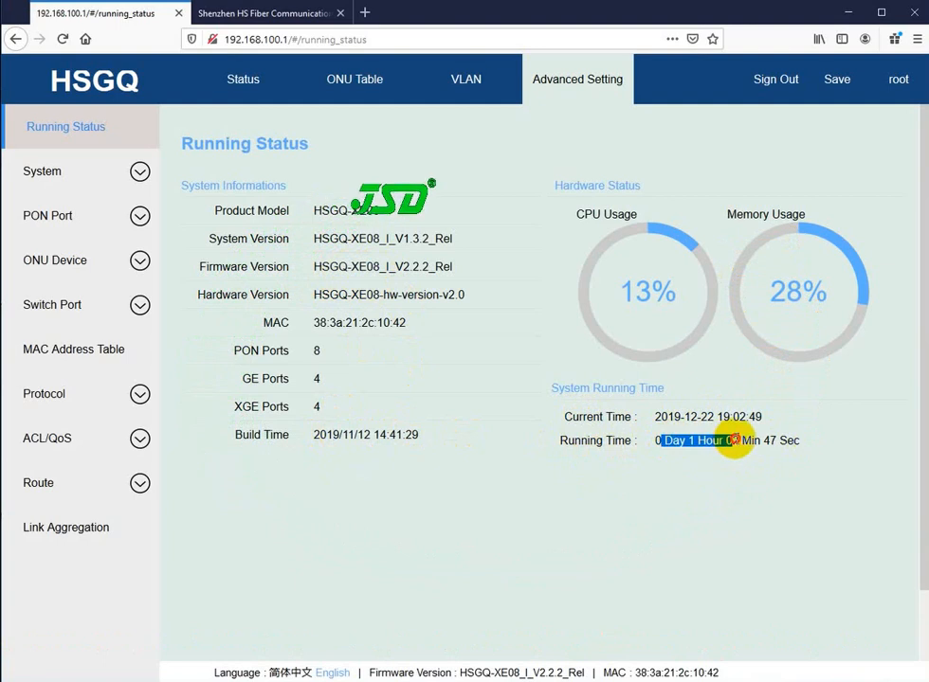
drag(659, 442, 712, 441)
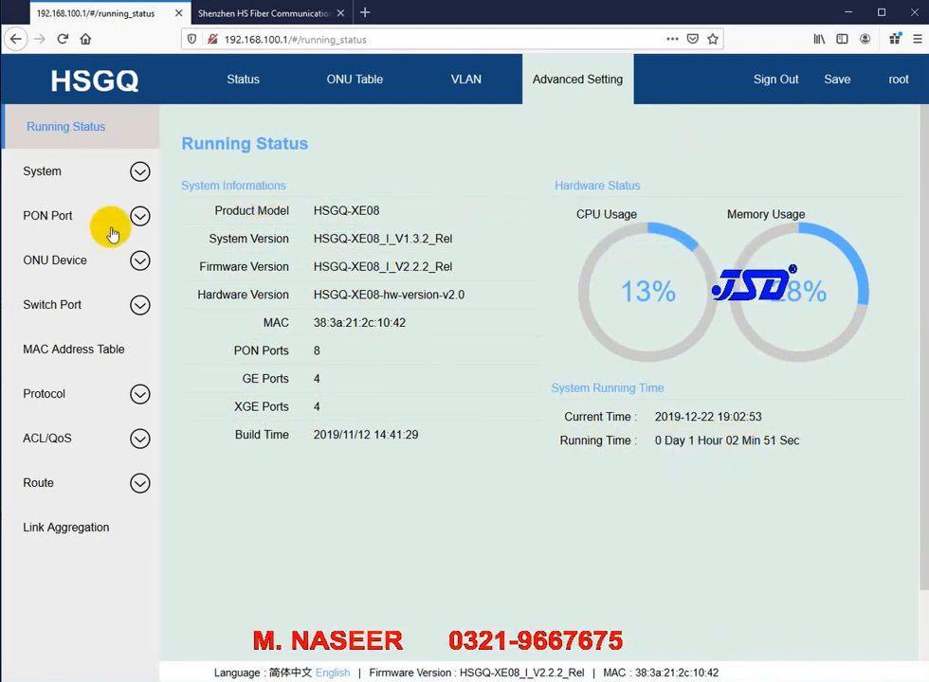
Step: Expand System in the sidebar and go to the Device page
click(63, 173)
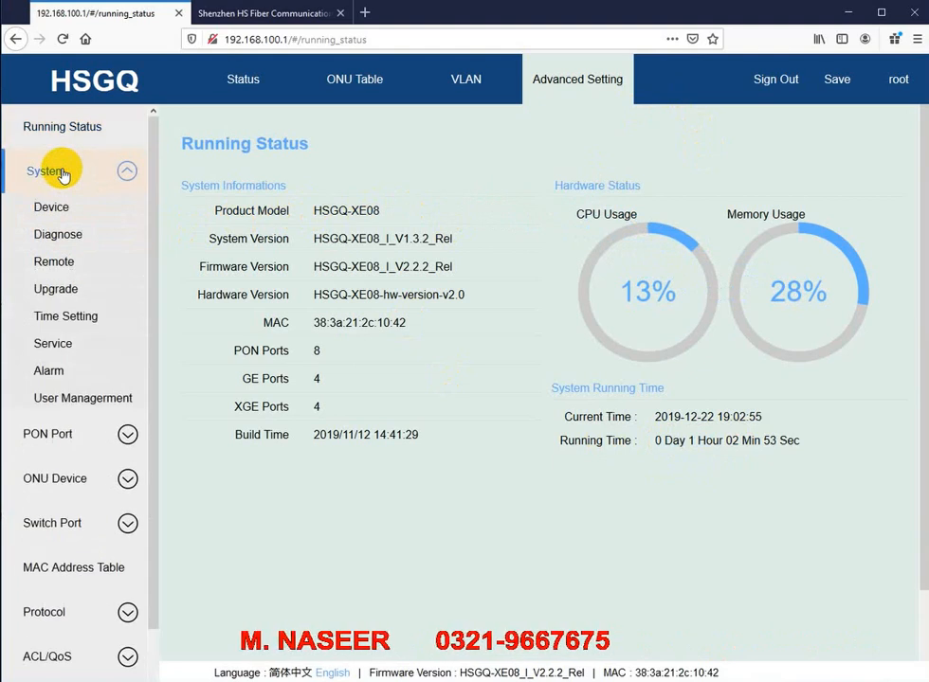
click(52, 210)
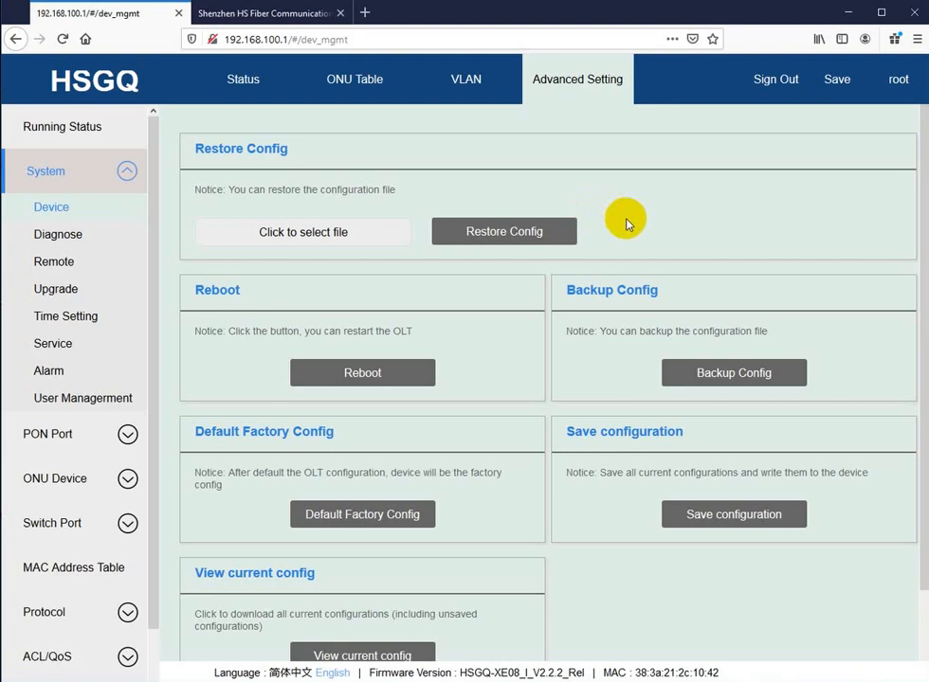
click(315, 235)
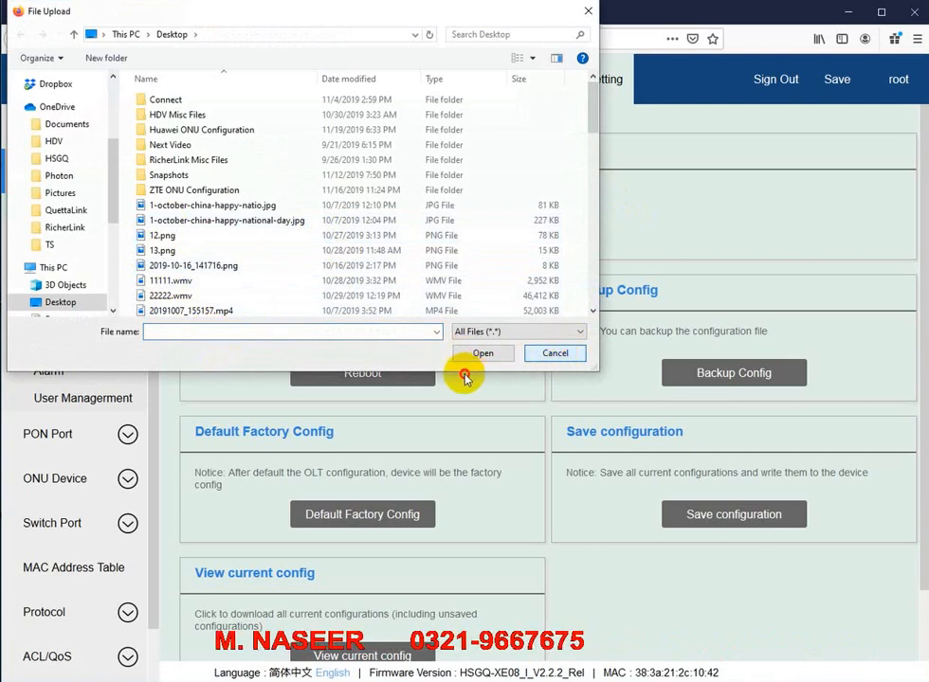
click(556, 356)
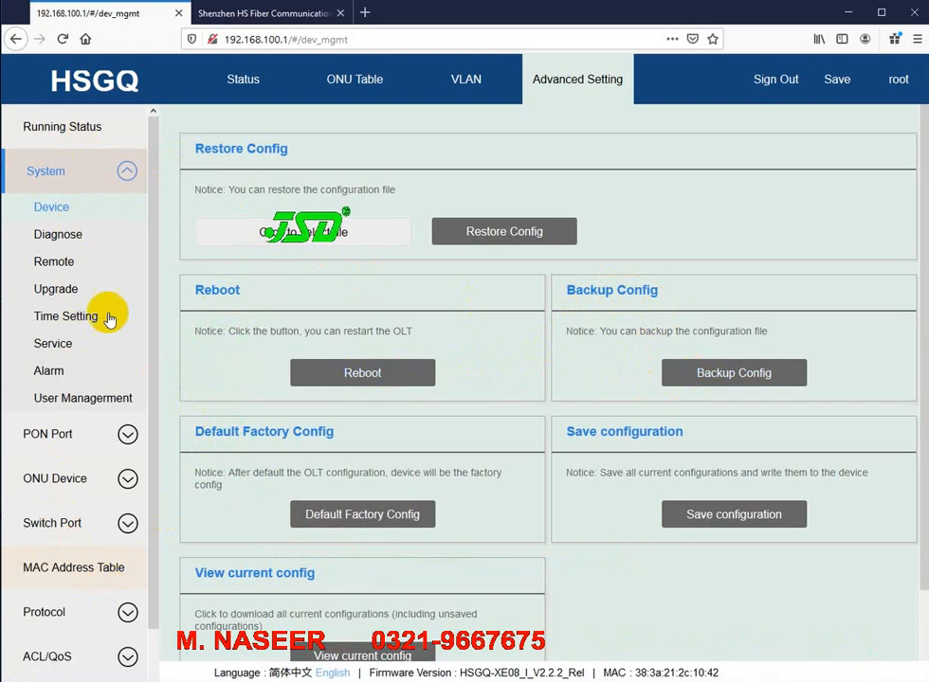
click(222, 82)
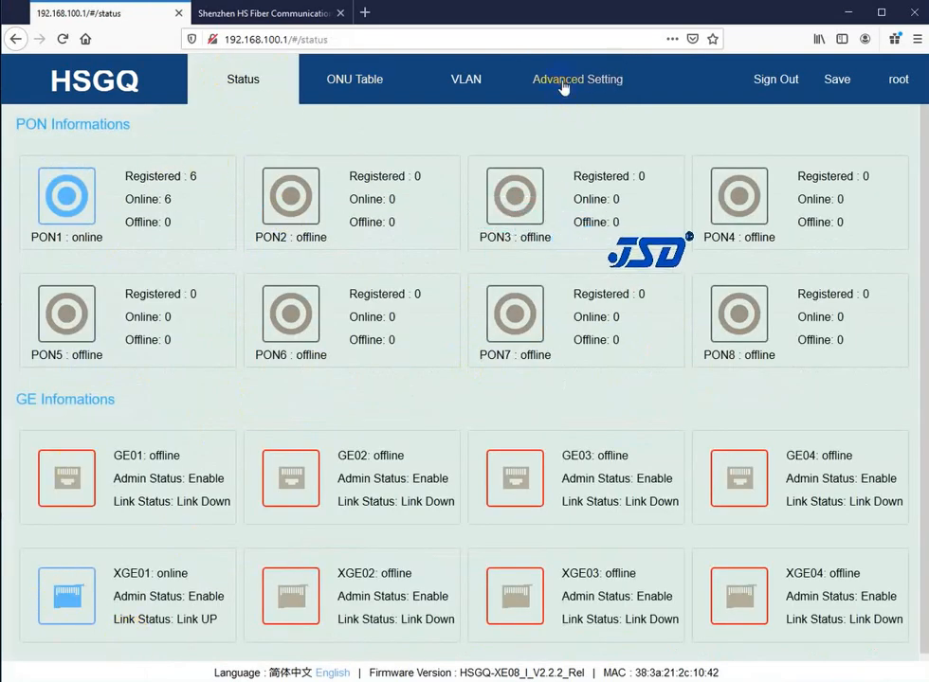
click(562, 83)
click(80, 183)
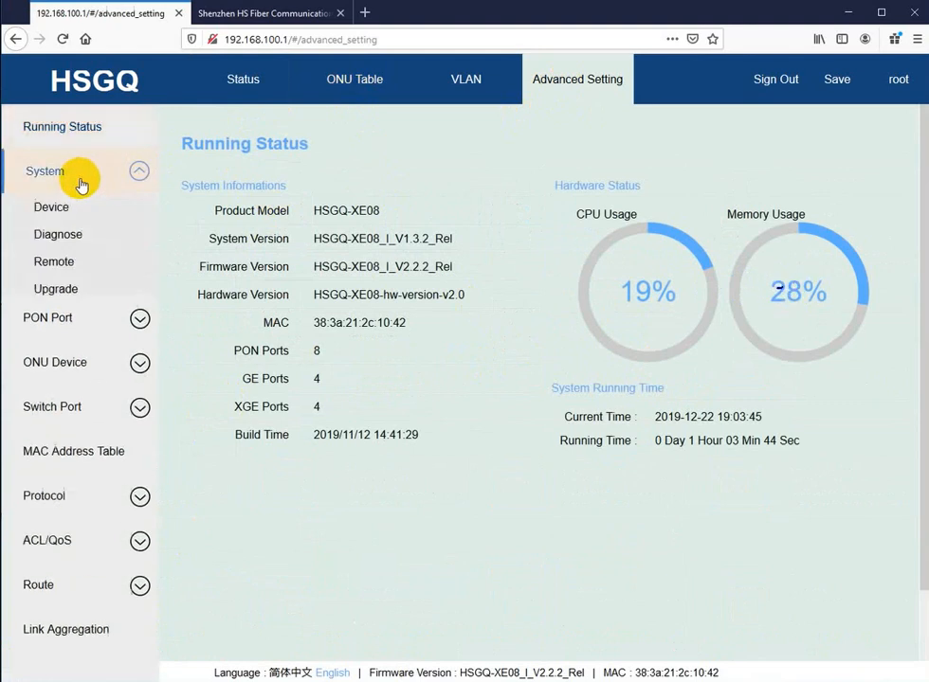
click(53, 207)
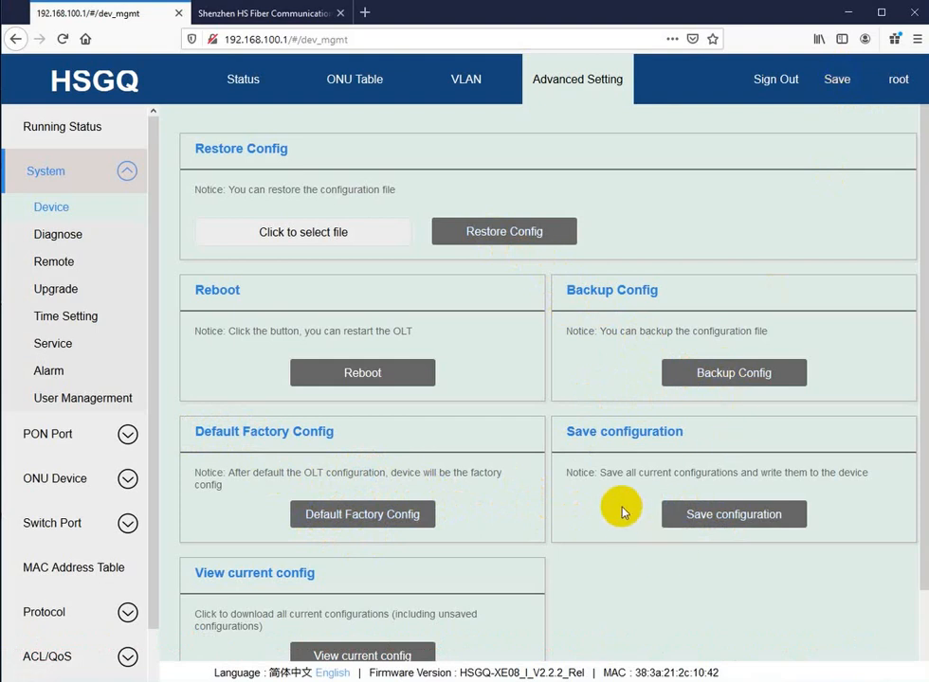
Step: Use View current config to save the OLT configuration as oltconfigtmp(1).txt and check the downloads list
scroll(568, 545, down, 2)
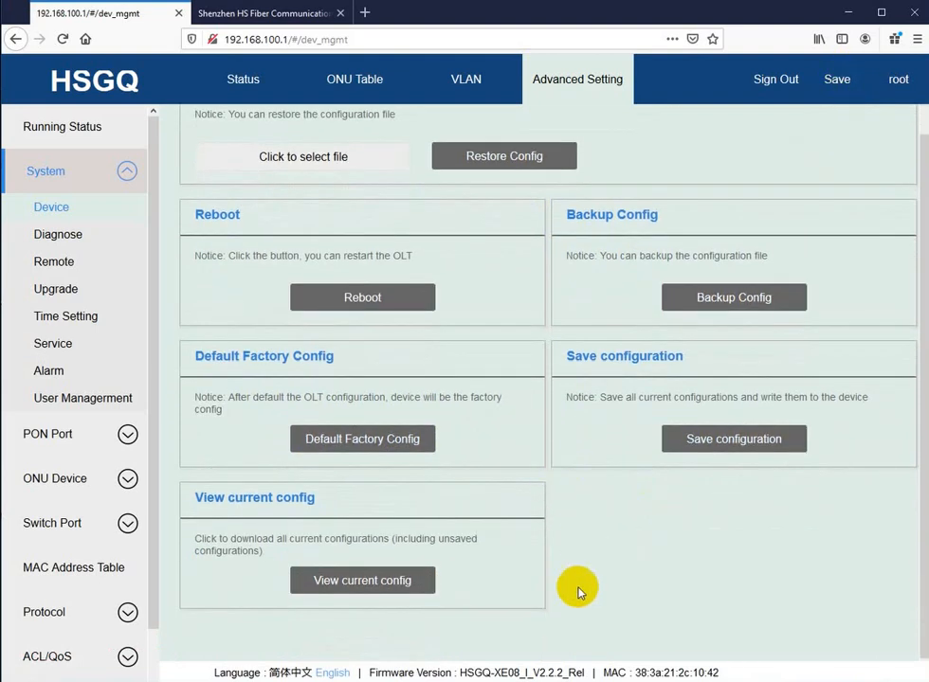
click(350, 585)
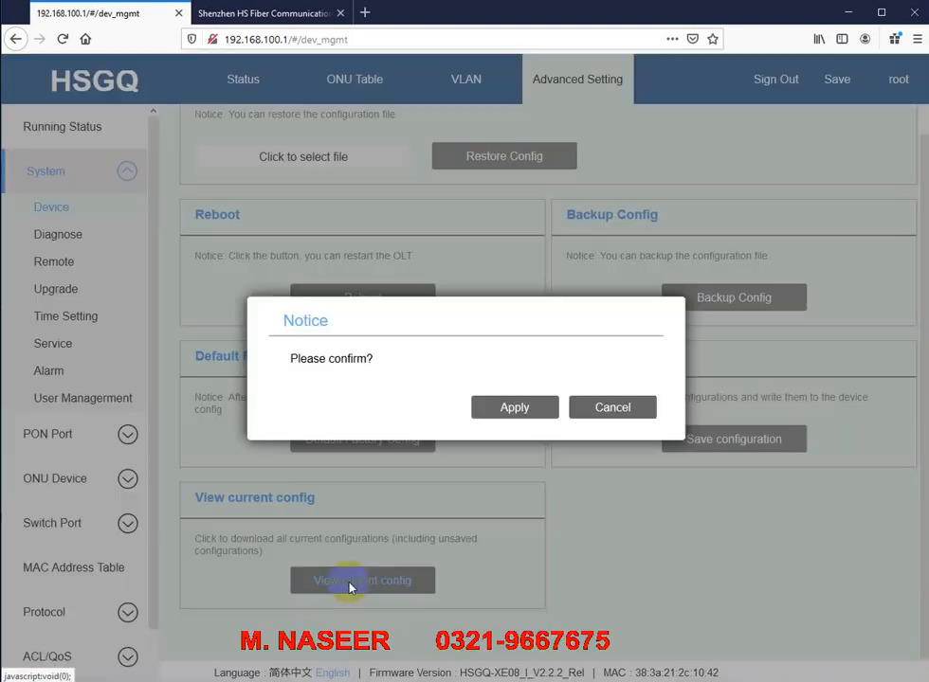
click(509, 412)
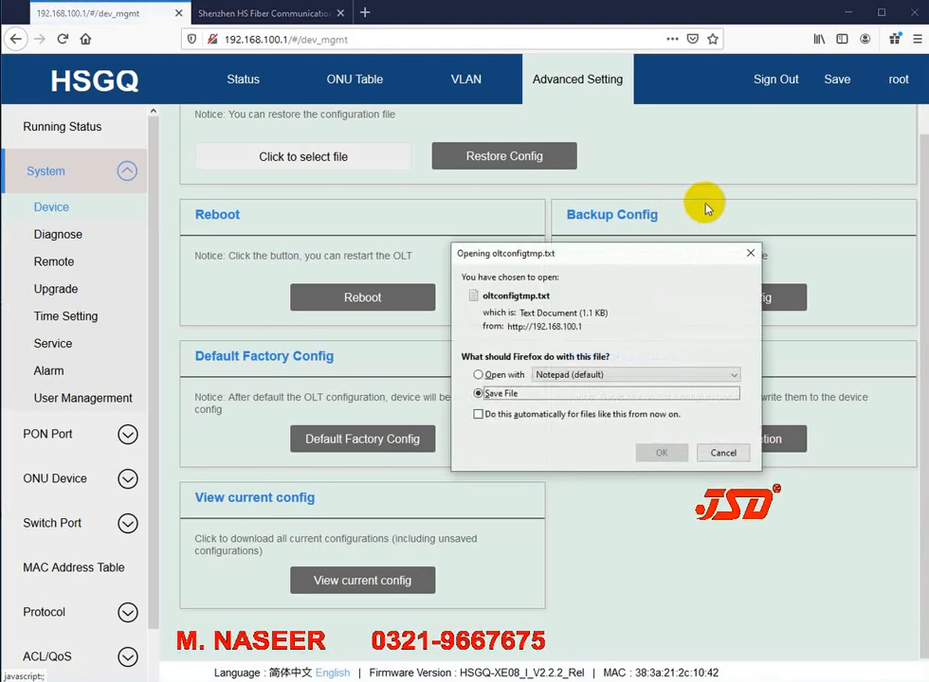
click(656, 453)
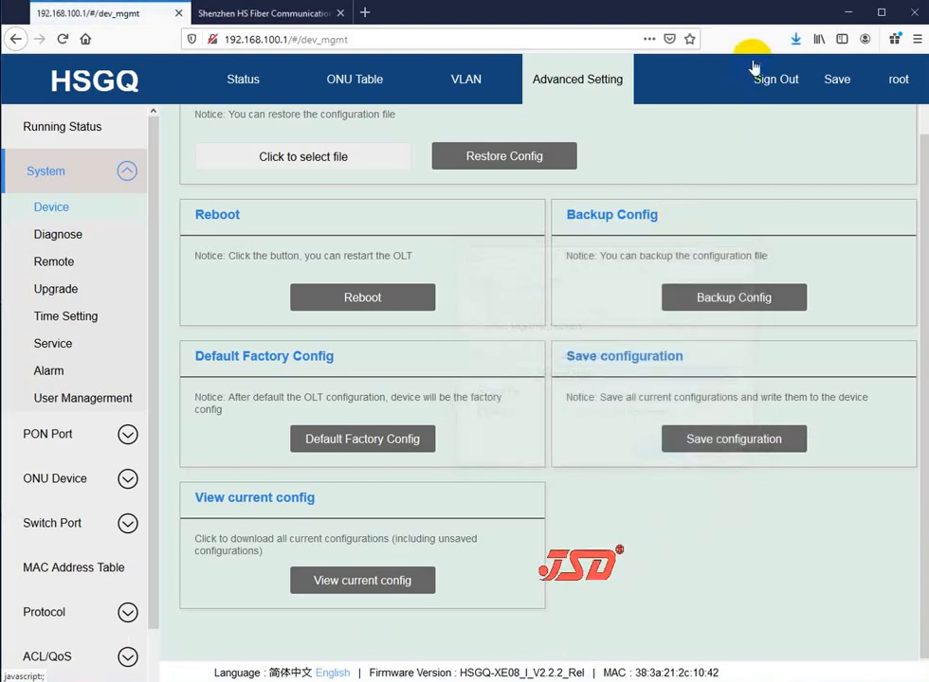
click(796, 38)
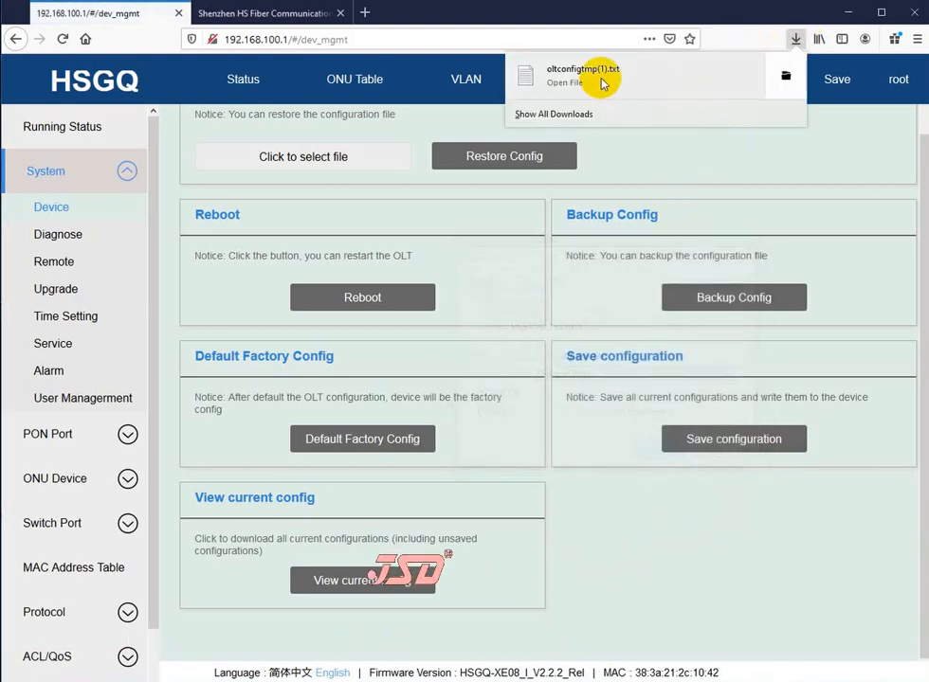
click(594, 550)
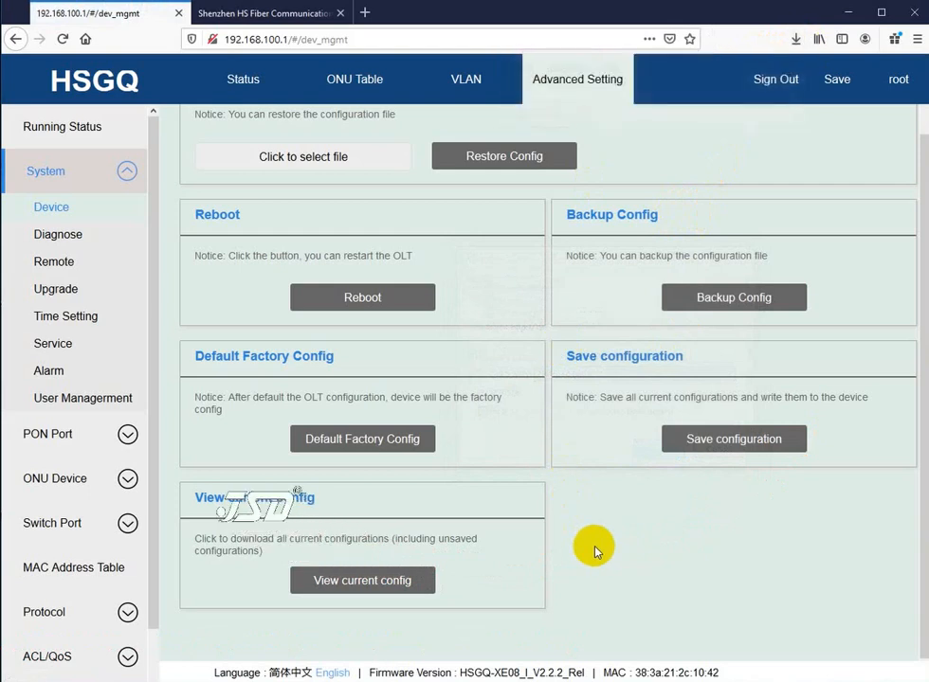
Step: Go to System > Diagnose, focus the Destination IP box, and check the Out Interface list without changing it
click(57, 239)
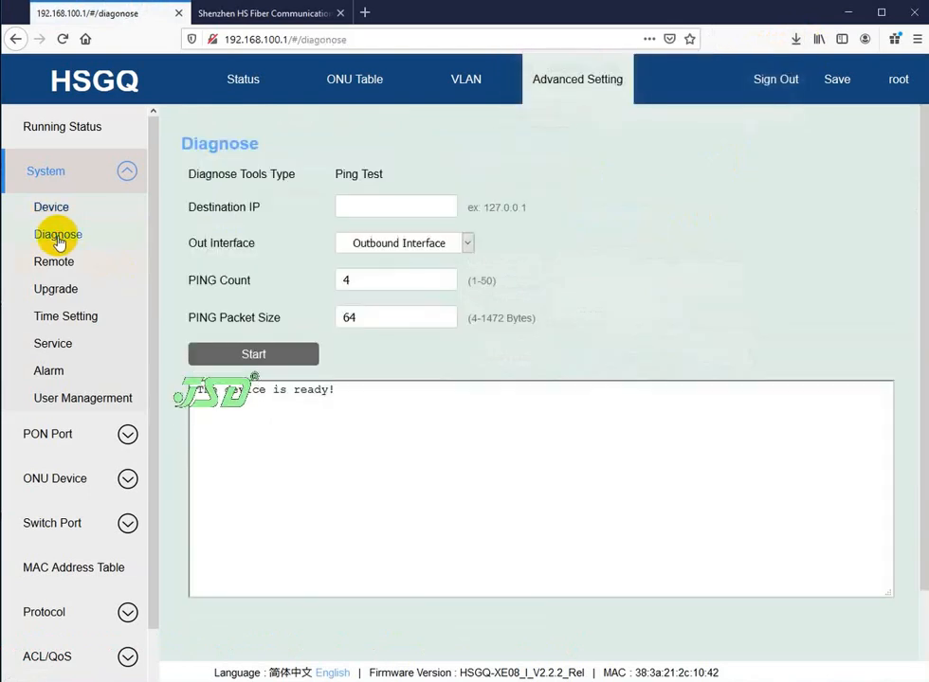
click(378, 205)
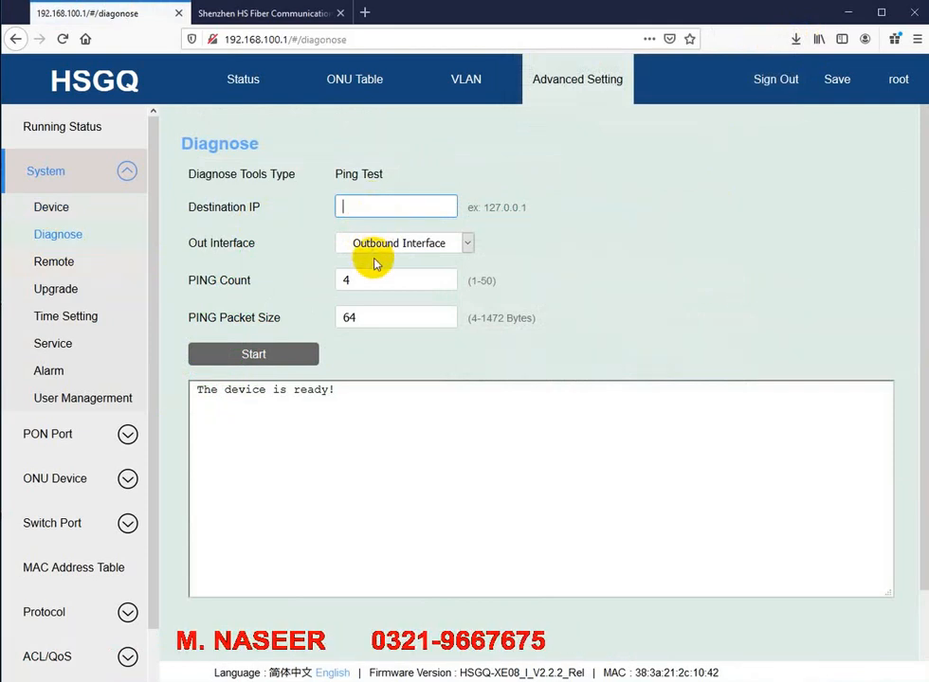
click(374, 244)
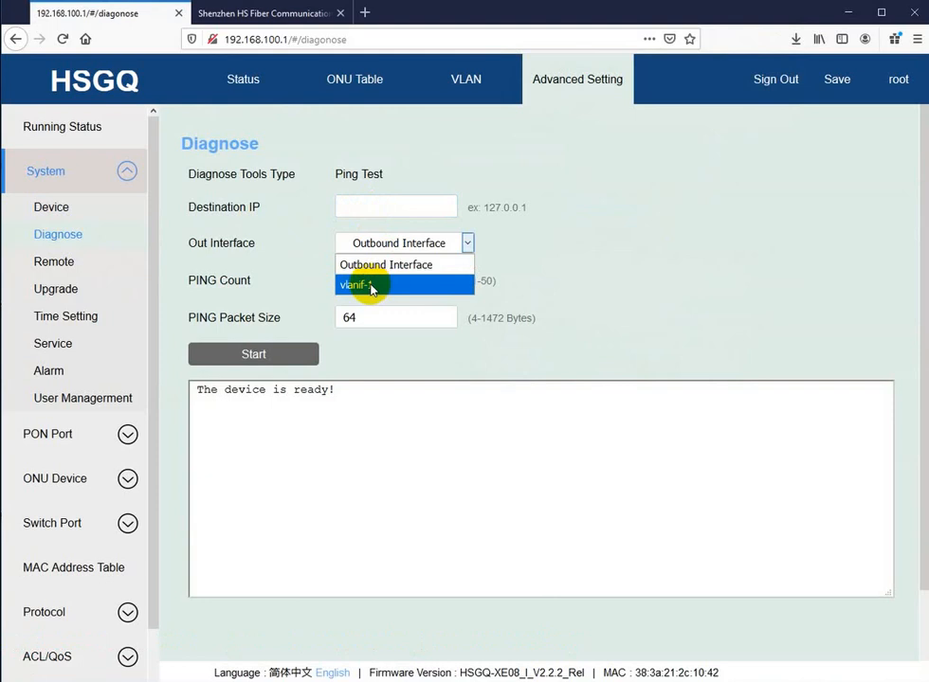
click(629, 217)
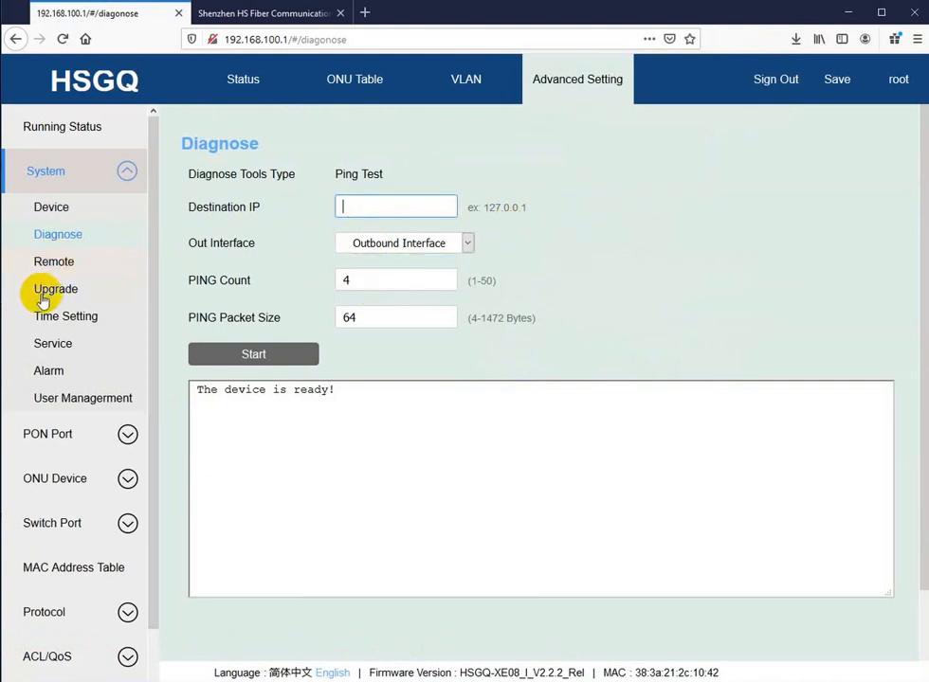
Step: View the Remote interfaces page, then open the Upgrade page with its firmware, .img and .zip options
click(54, 262)
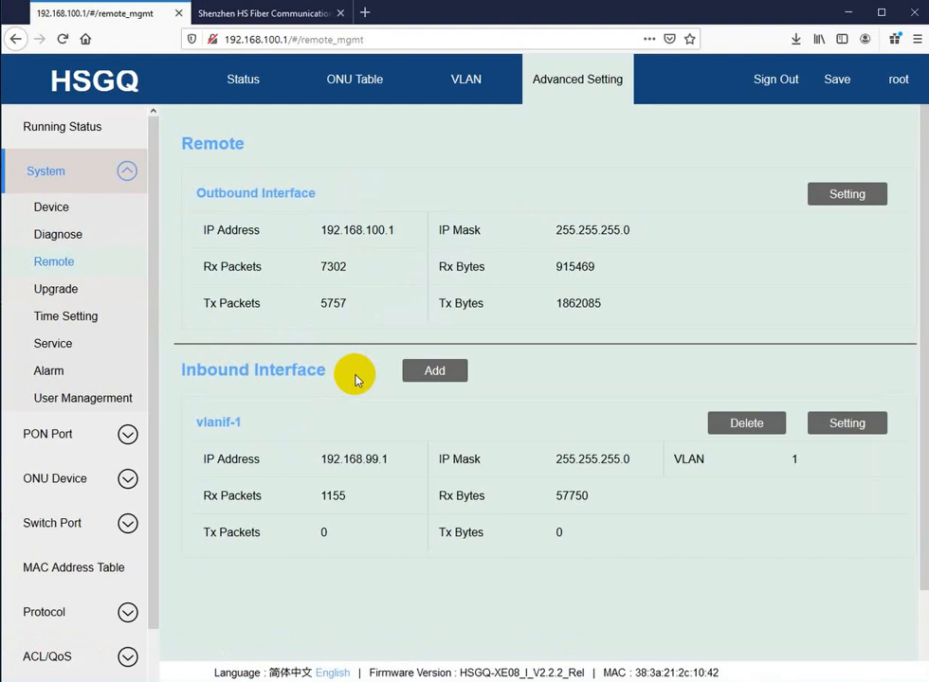
click(63, 293)
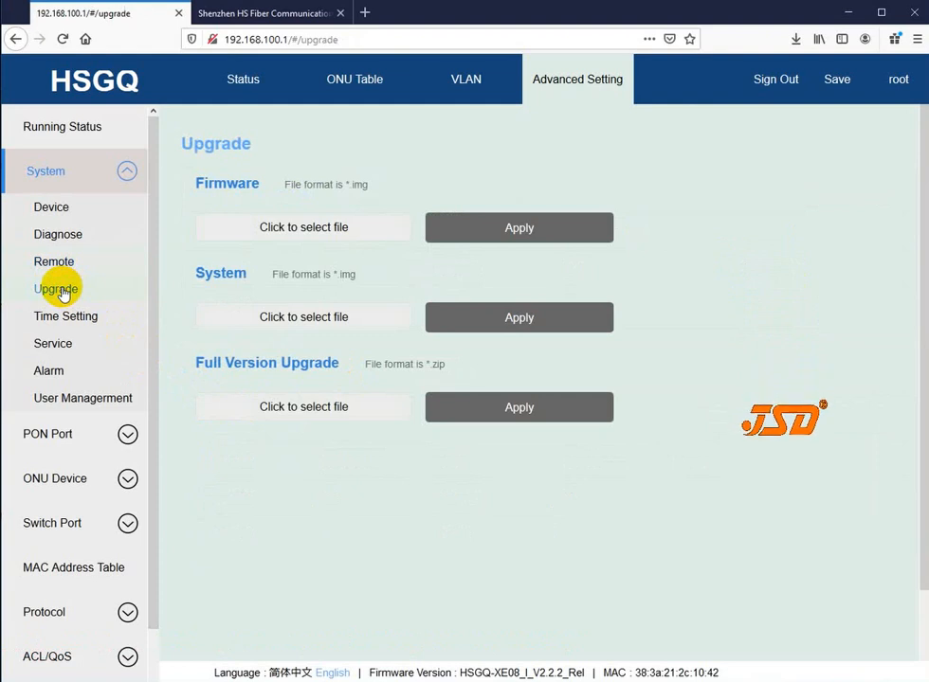
Step: Try and cancel the firmware file picker, then view the Time Setting page (manual, Asia/Karachi)
click(299, 230)
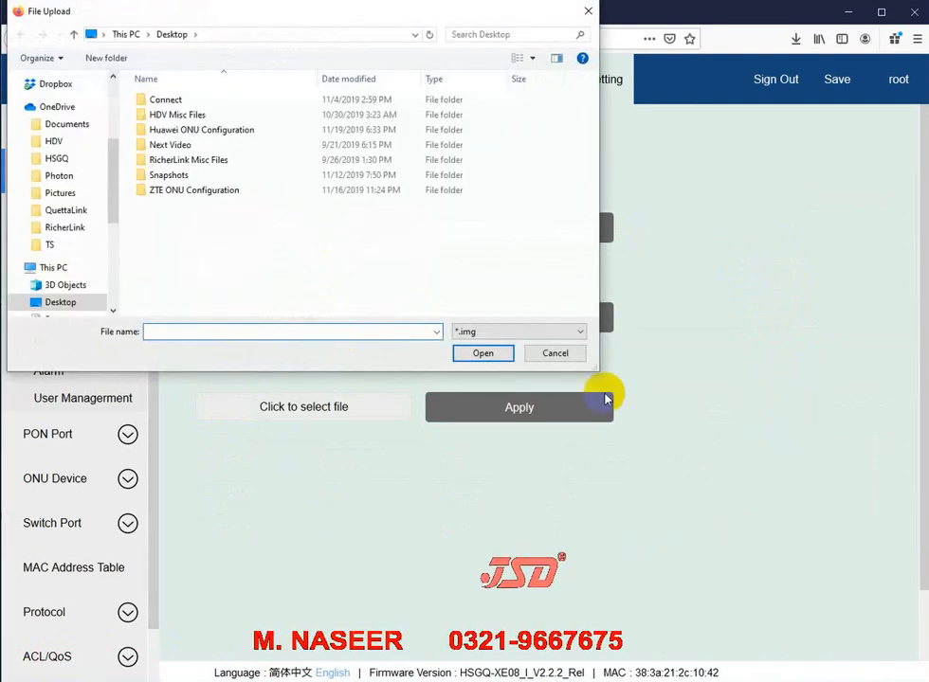
click(555, 353)
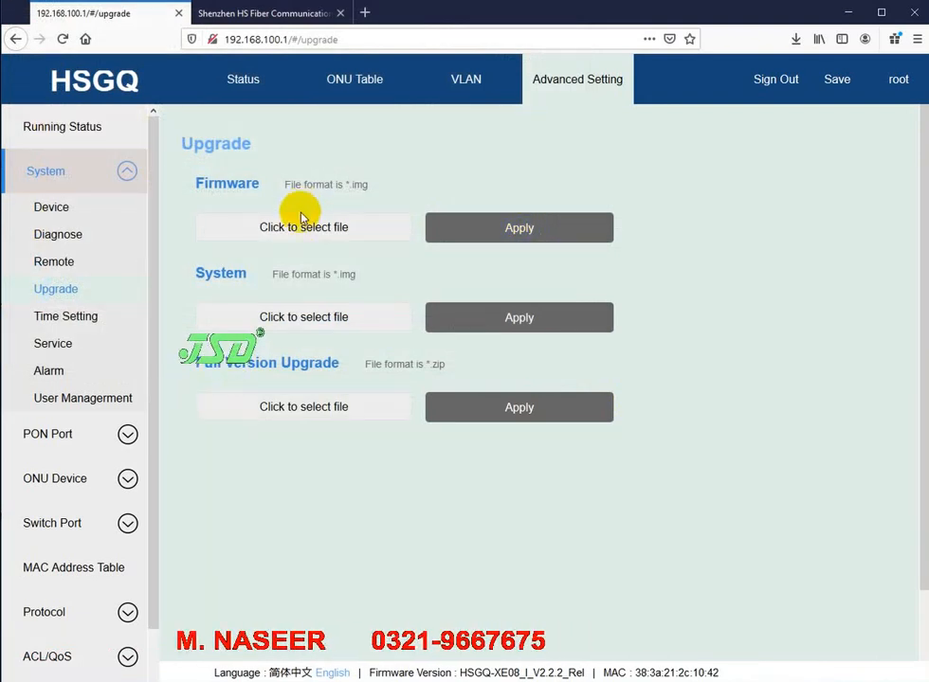
click(63, 317)
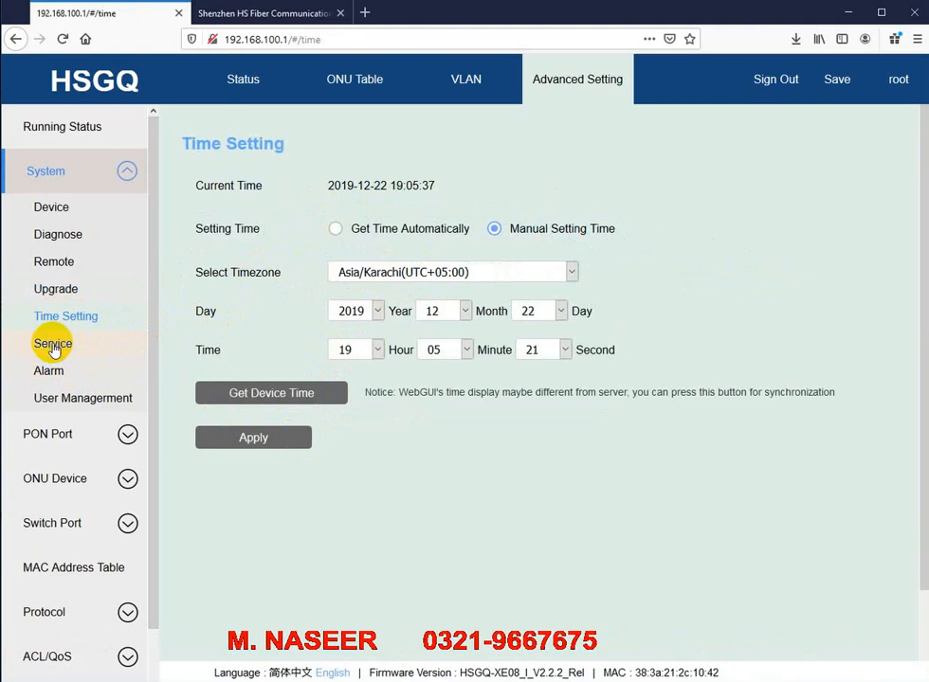
Step: Check the SNMP settings on the Service page, then open the Alarm Information log
click(53, 344)
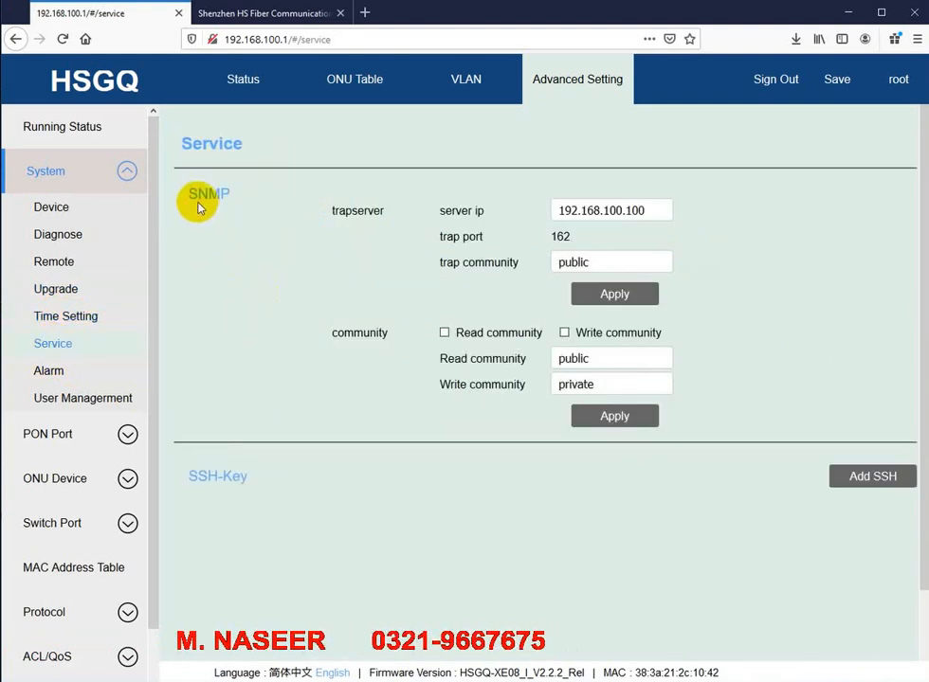
drag(189, 193, 225, 194)
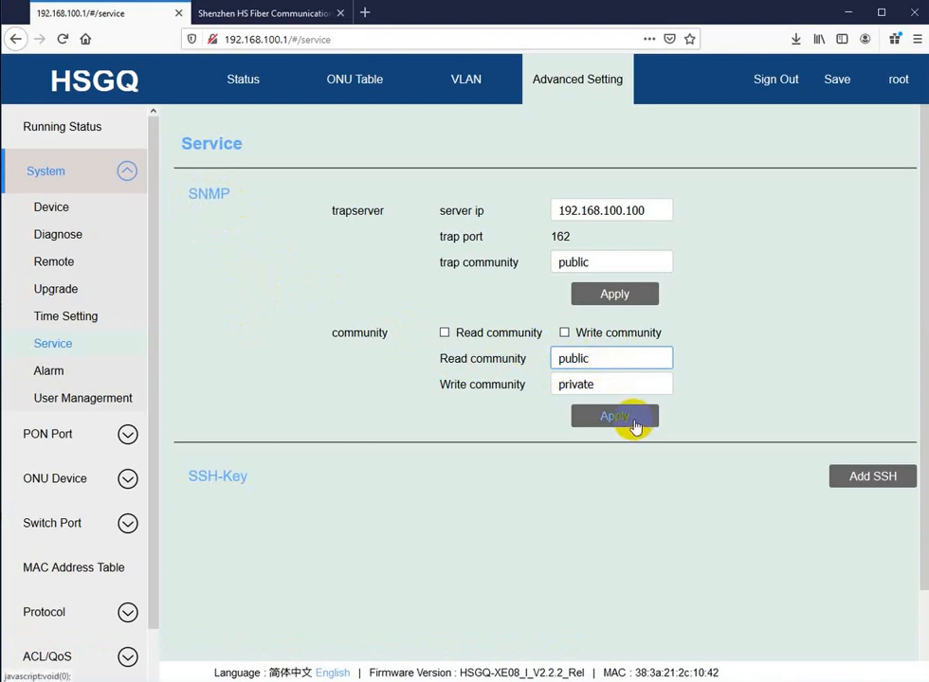
click(73, 378)
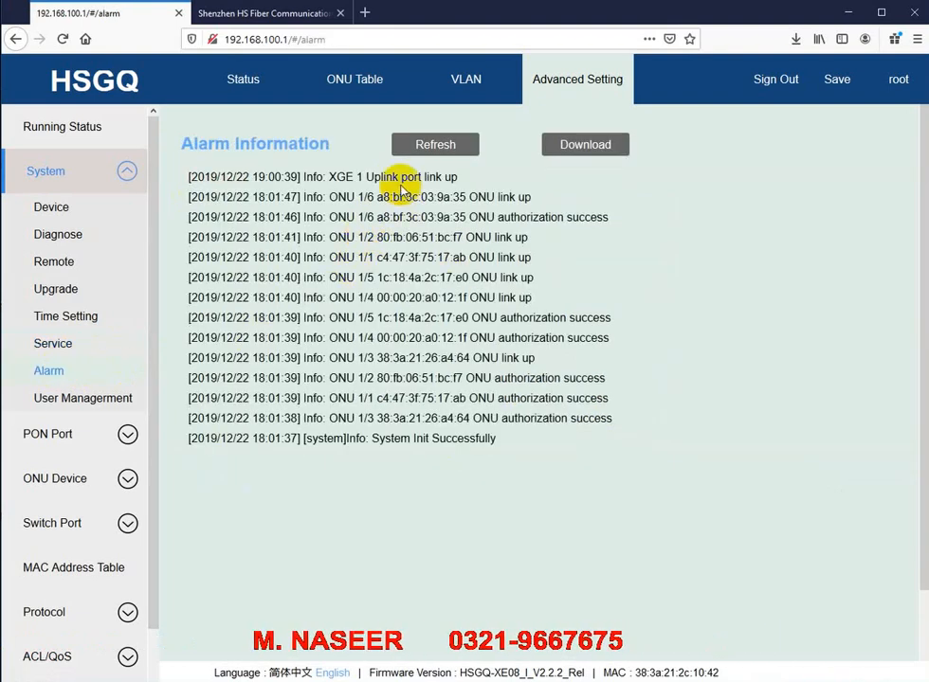
Step: Read the ONU link-up and XGE uplink port log entries, then open User Management
drag(393, 178, 431, 336)
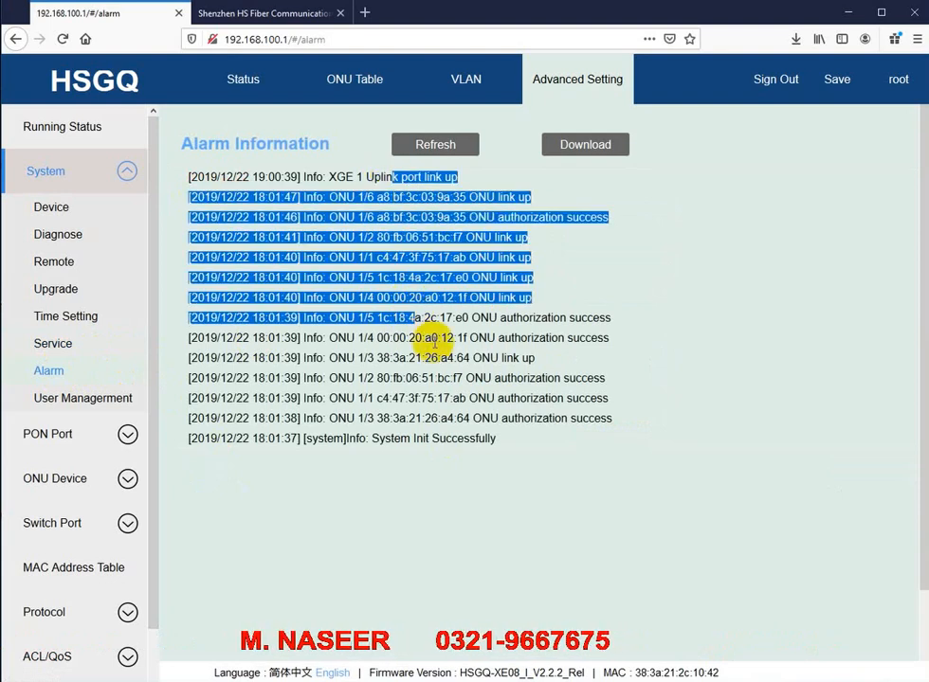
click(434, 347)
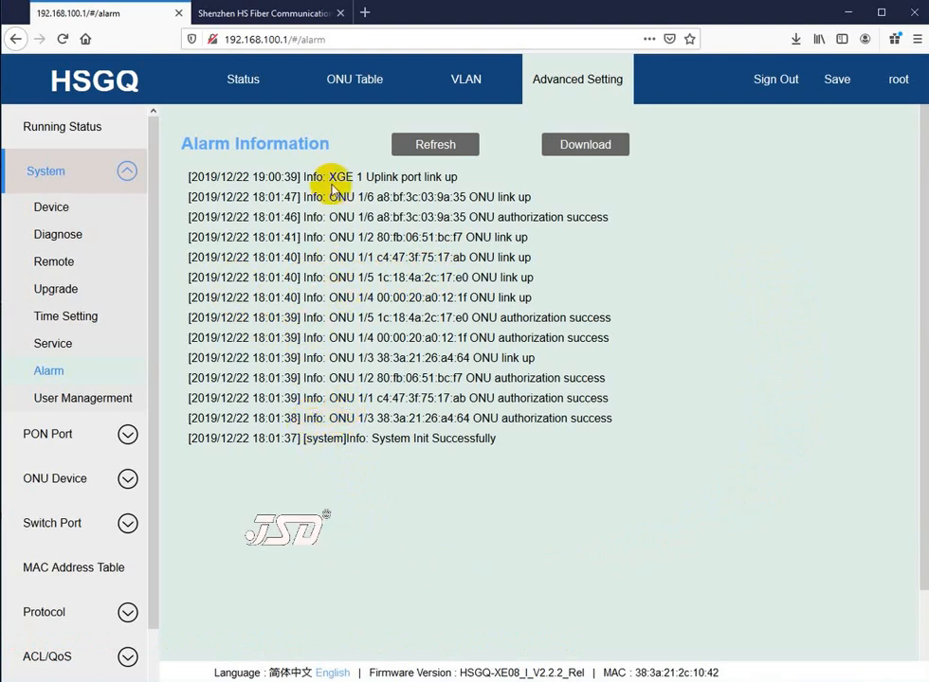
drag(331, 177, 353, 178)
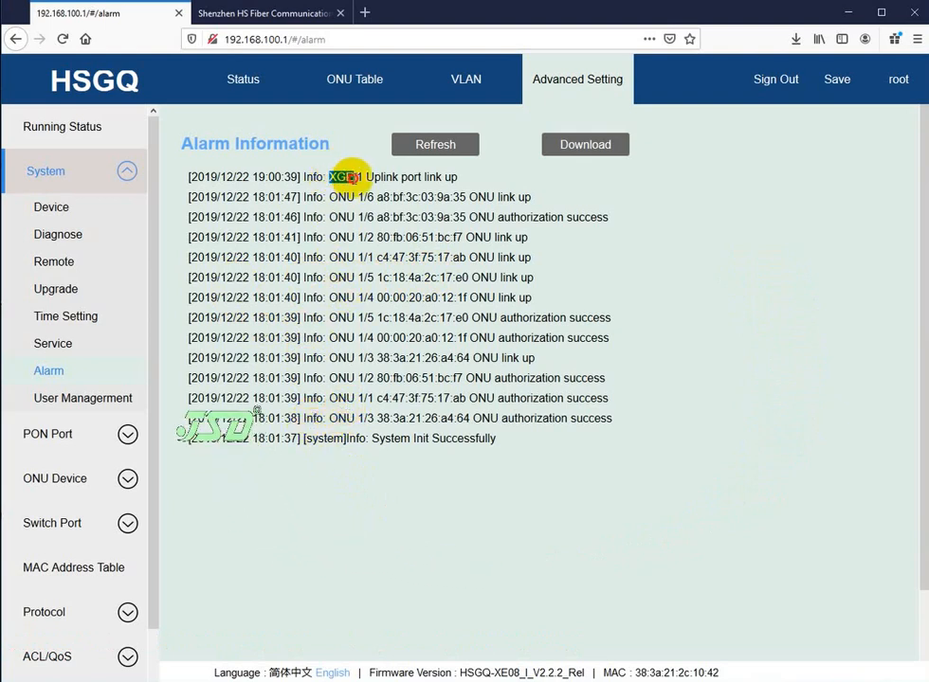
click(370, 176)
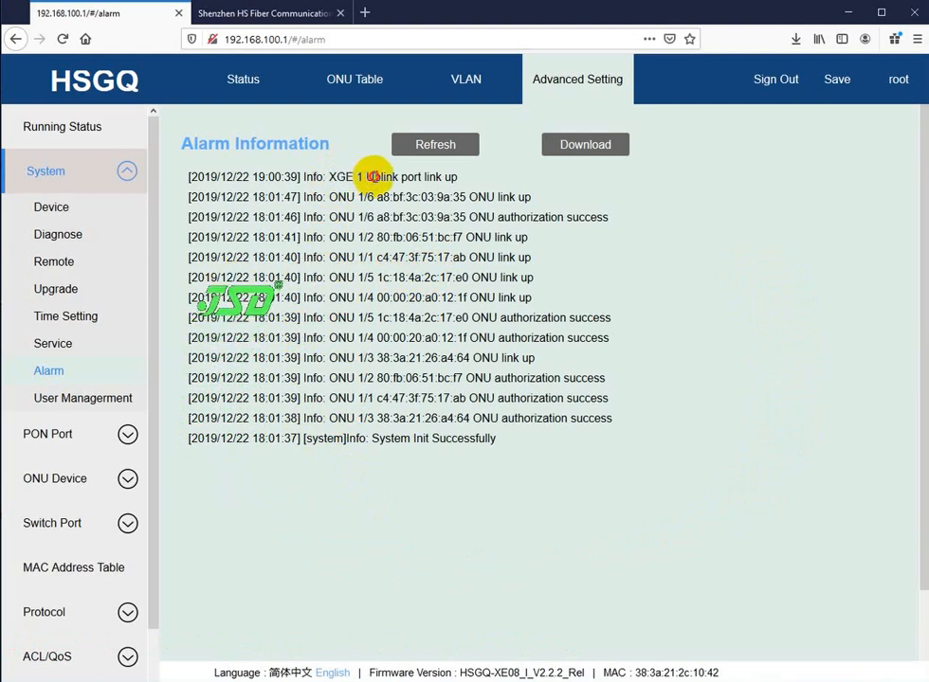
double_click(433, 177)
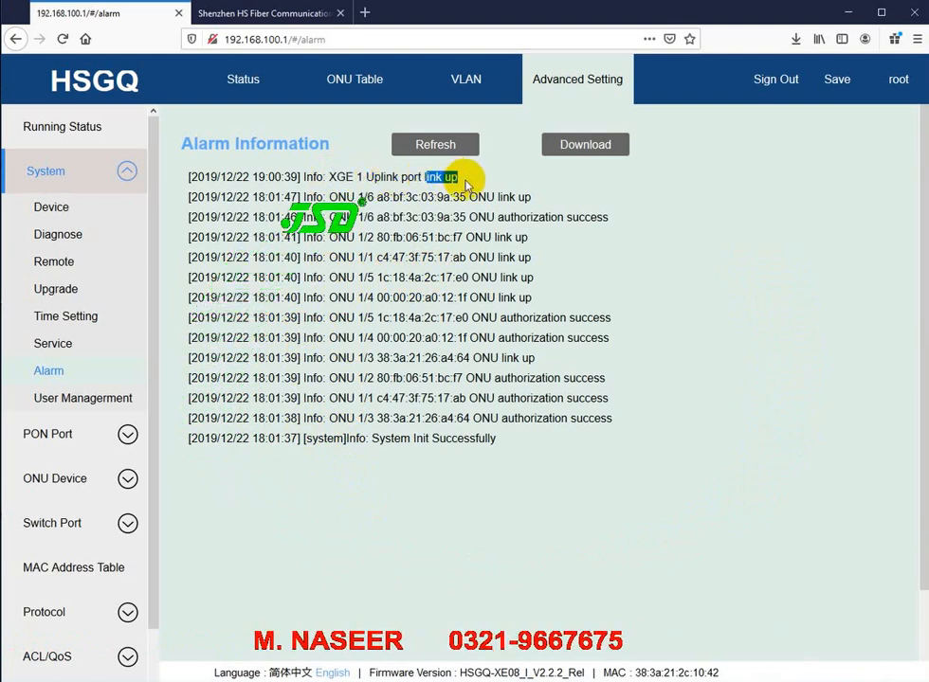
click(417, 175)
double_click(417, 175)
click(377, 176)
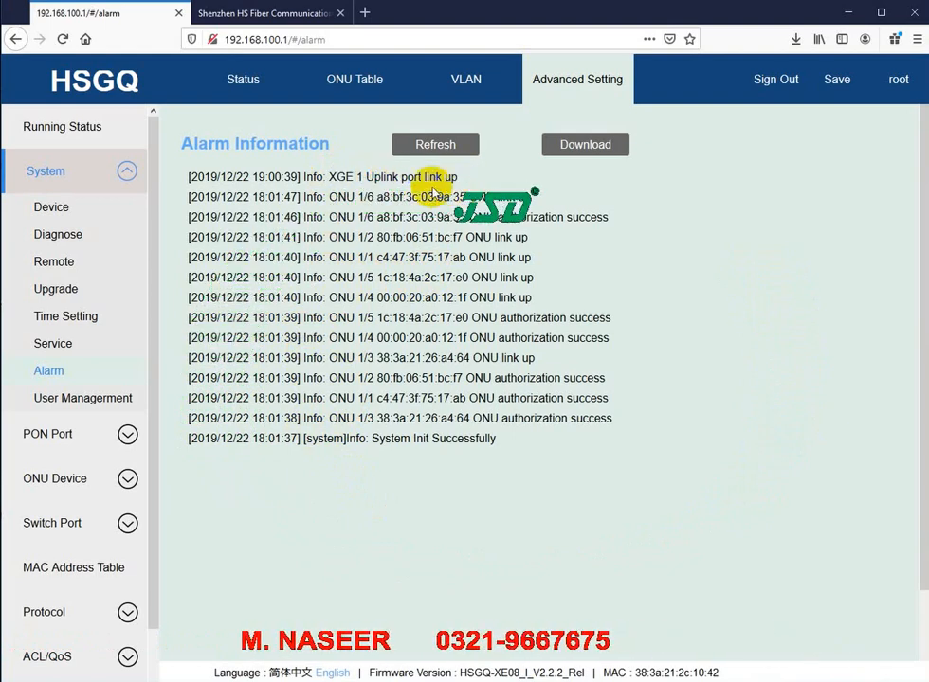
drag(369, 177, 450, 178)
click(450, 178)
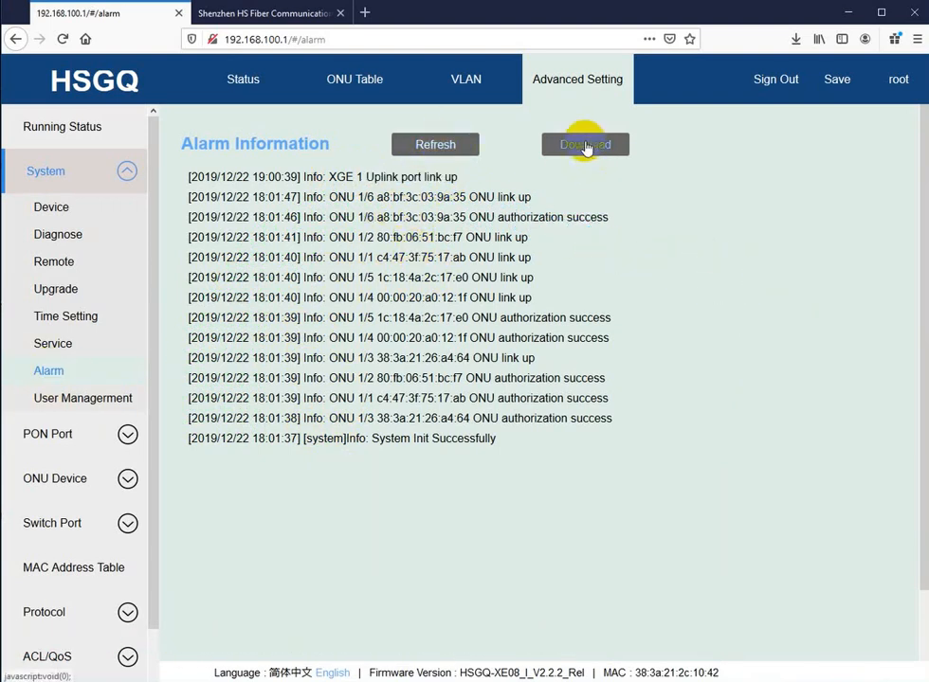
click(56, 400)
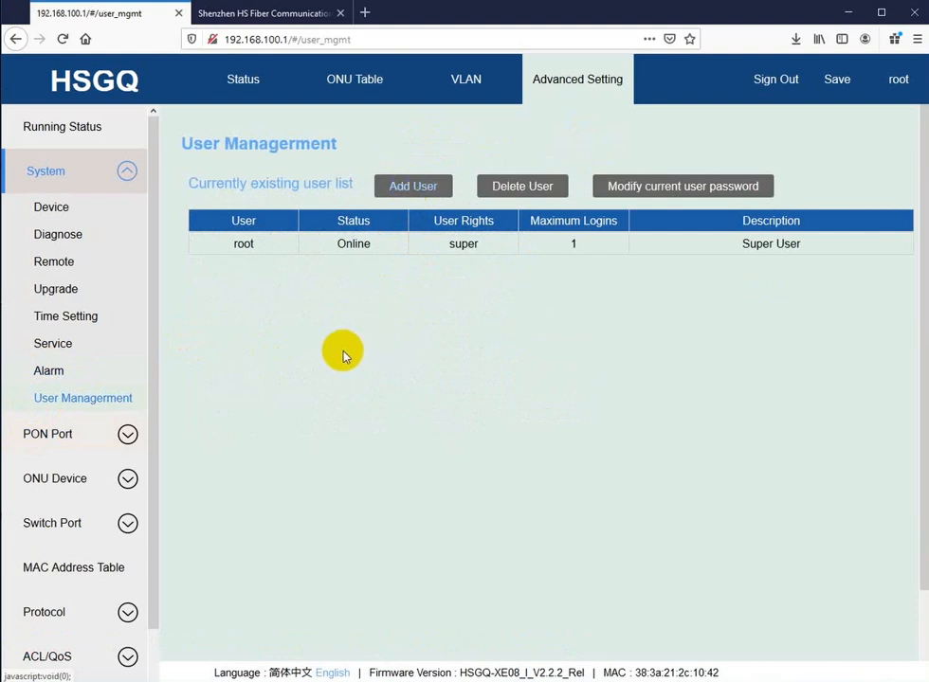
click(255, 248)
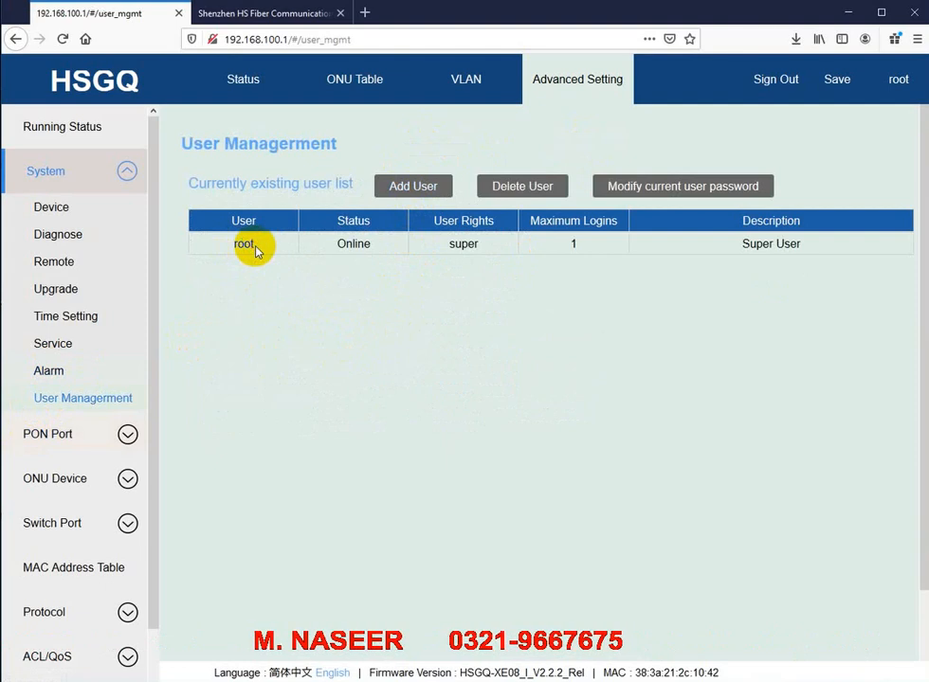
double_click(237, 244)
click(253, 275)
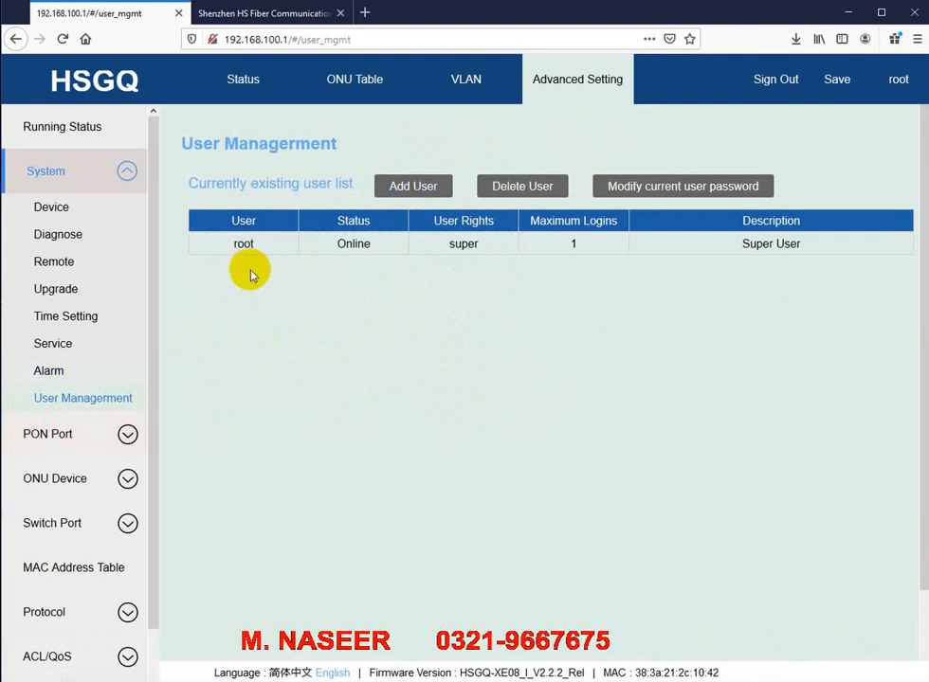
Step: Start a new user account and enter its password and confirmation
click(404, 190)
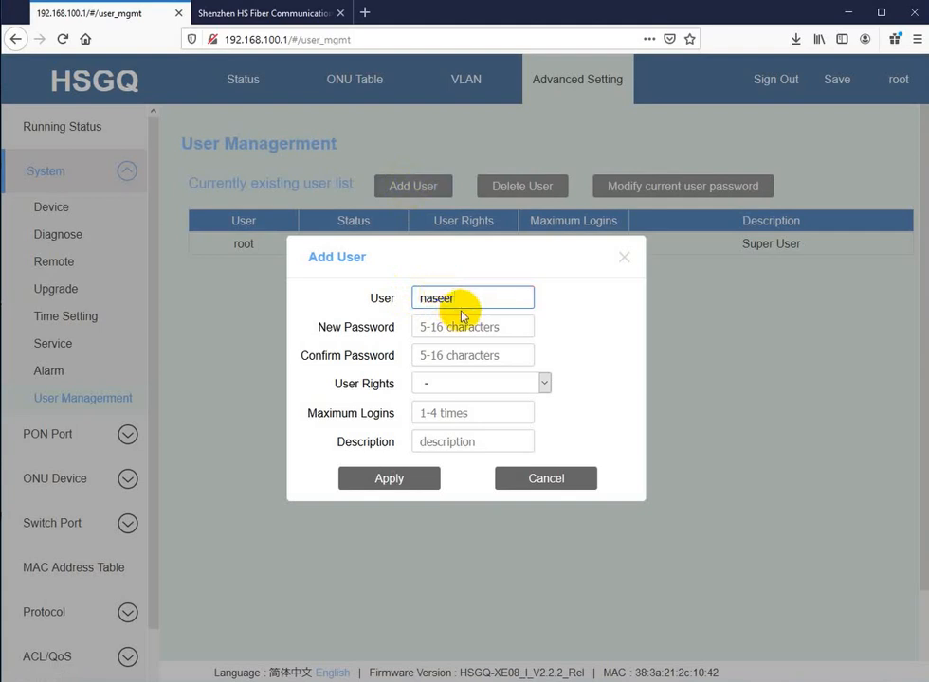
click(465, 326)
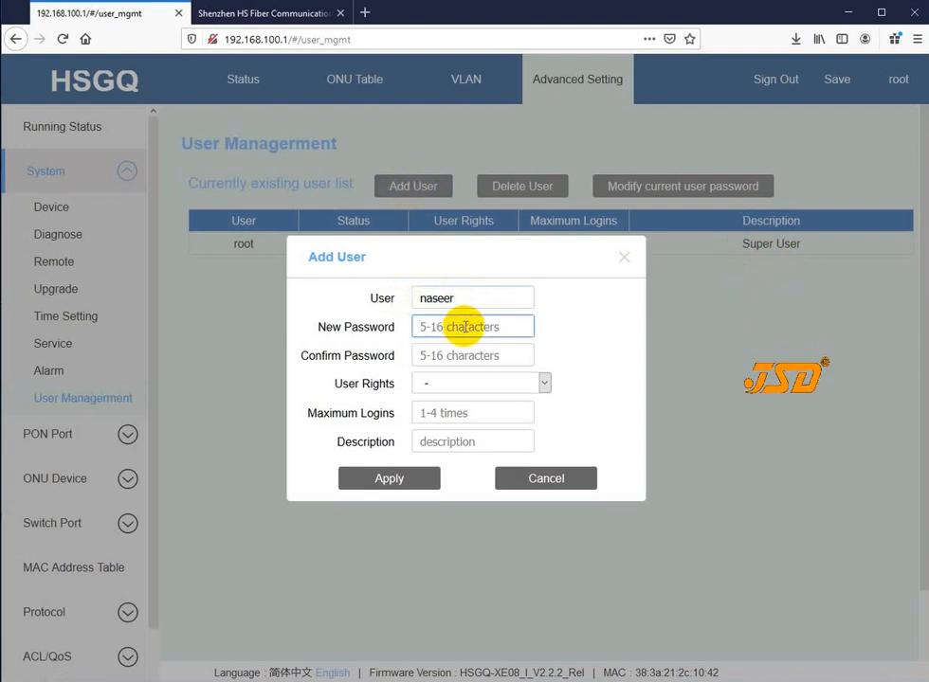
text(123)
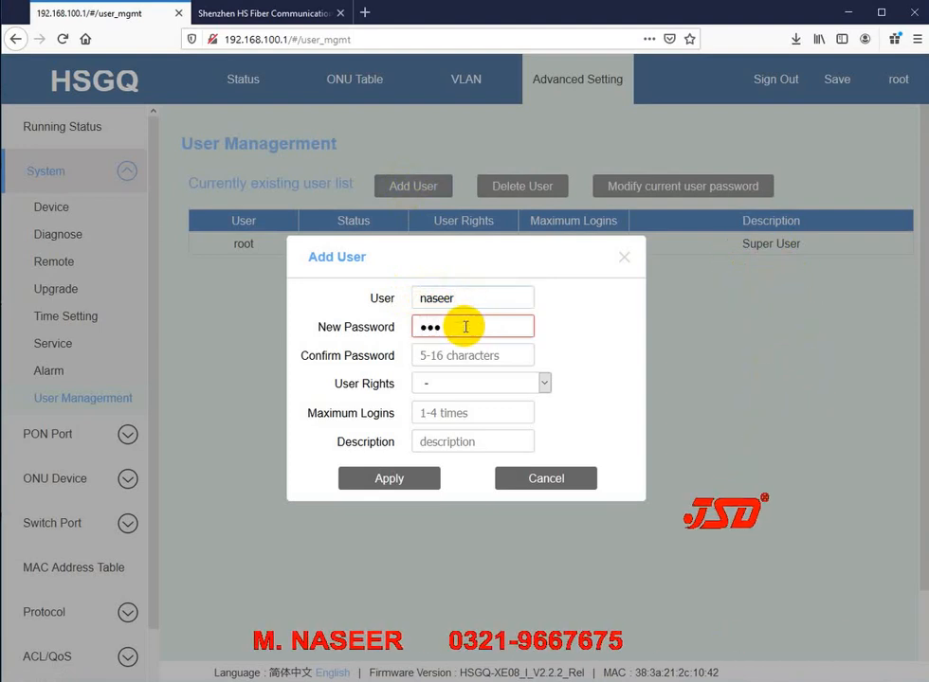
text(456)
key(Tab)
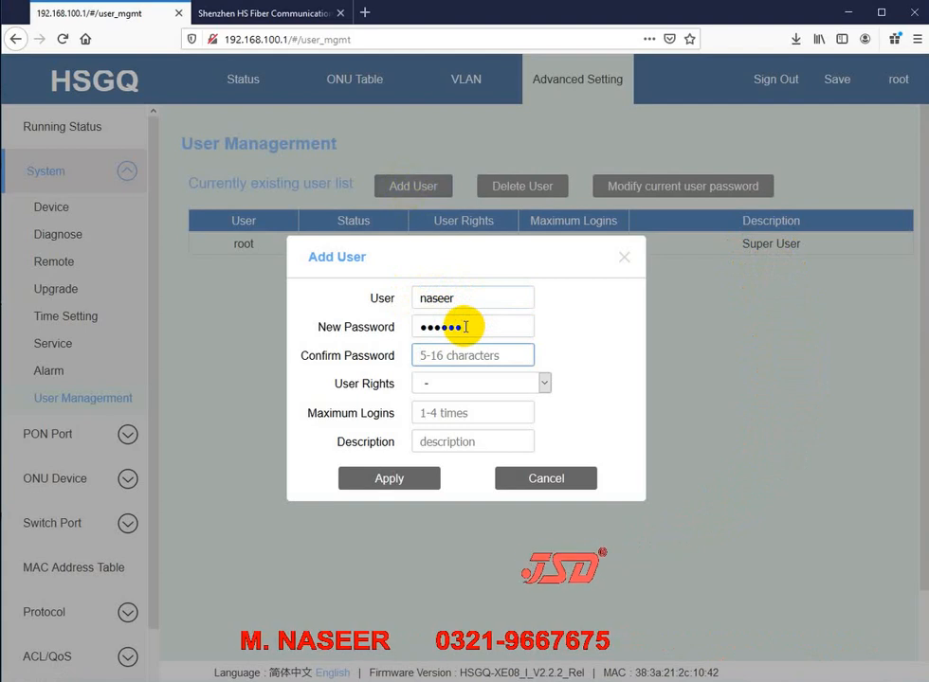
text(123)
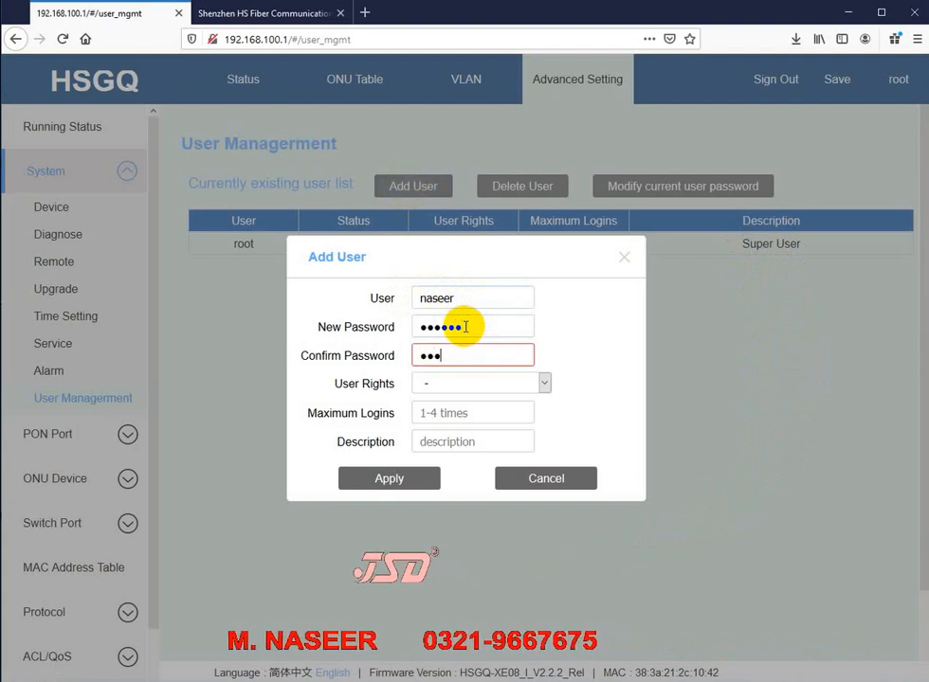
text(456)
Step: Give the new user admin rights and a maximum of 1 login
click(466, 385)
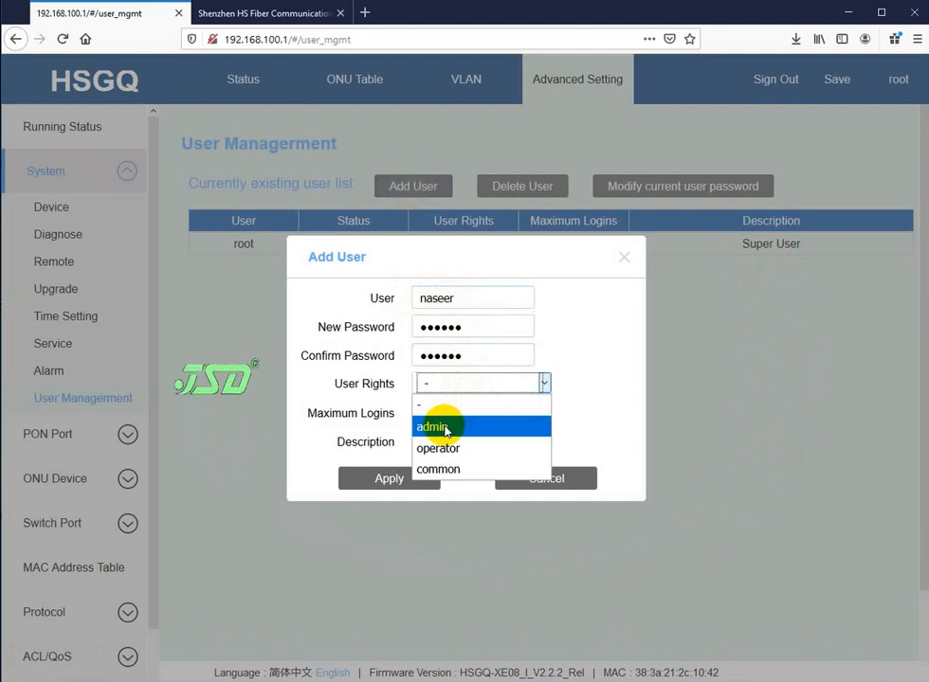
click(446, 429)
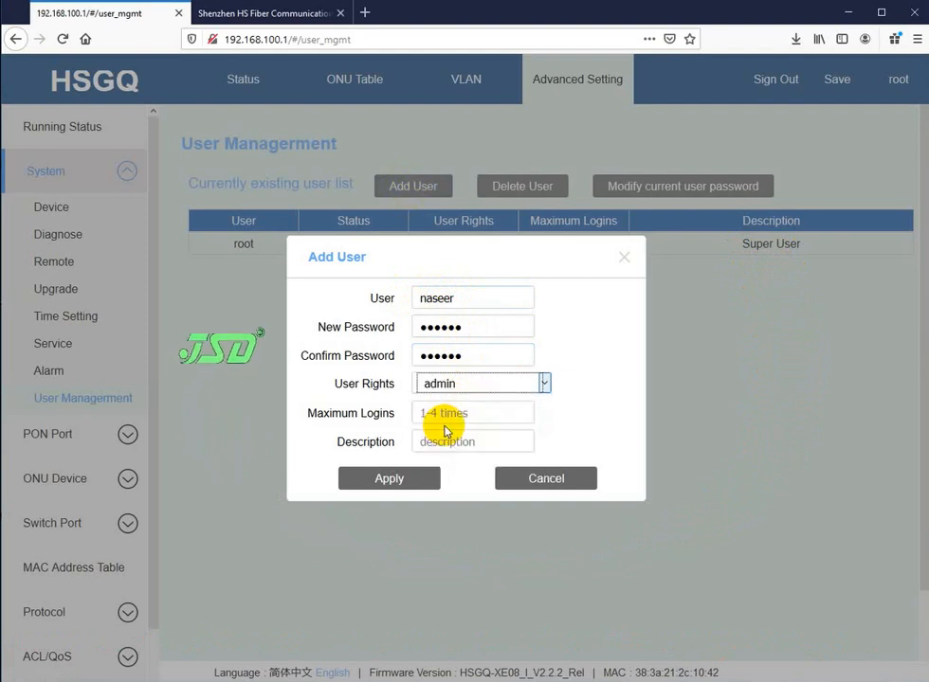
click(466, 298)
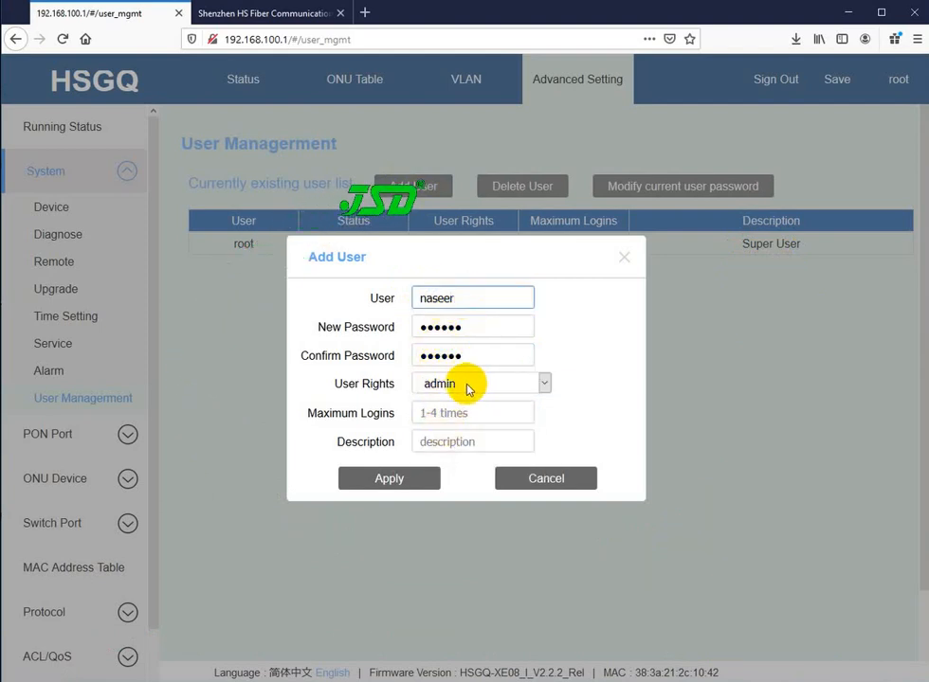
click(448, 413)
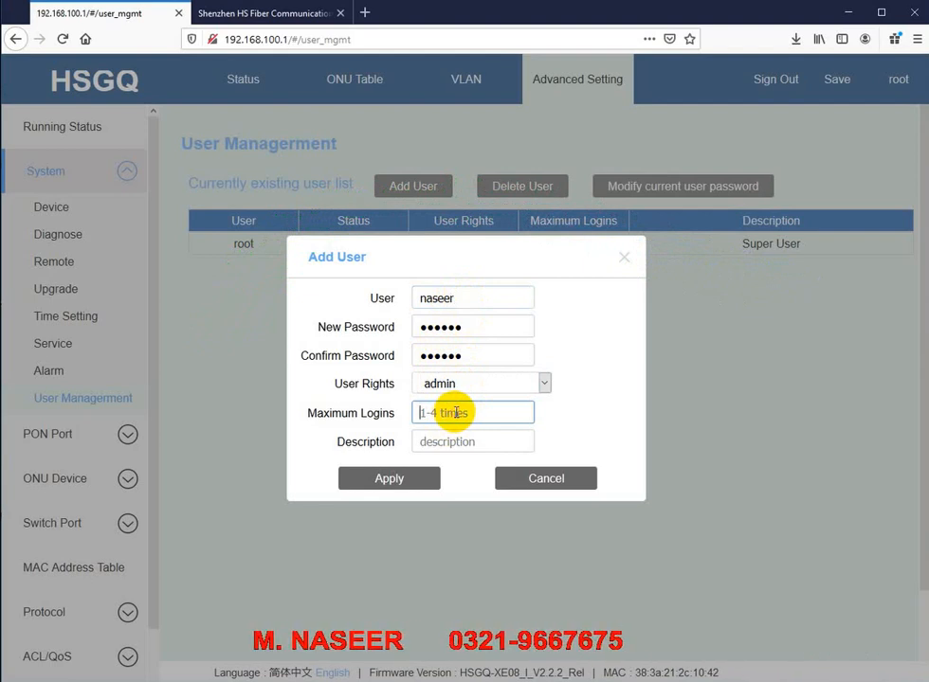
text(1)
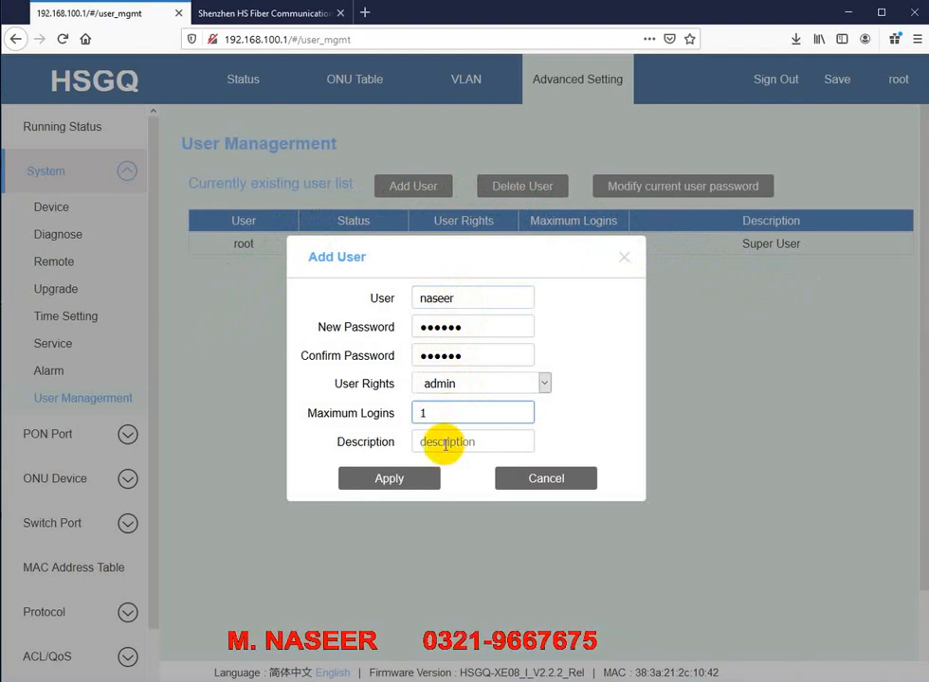
click(439, 439)
click(464, 297)
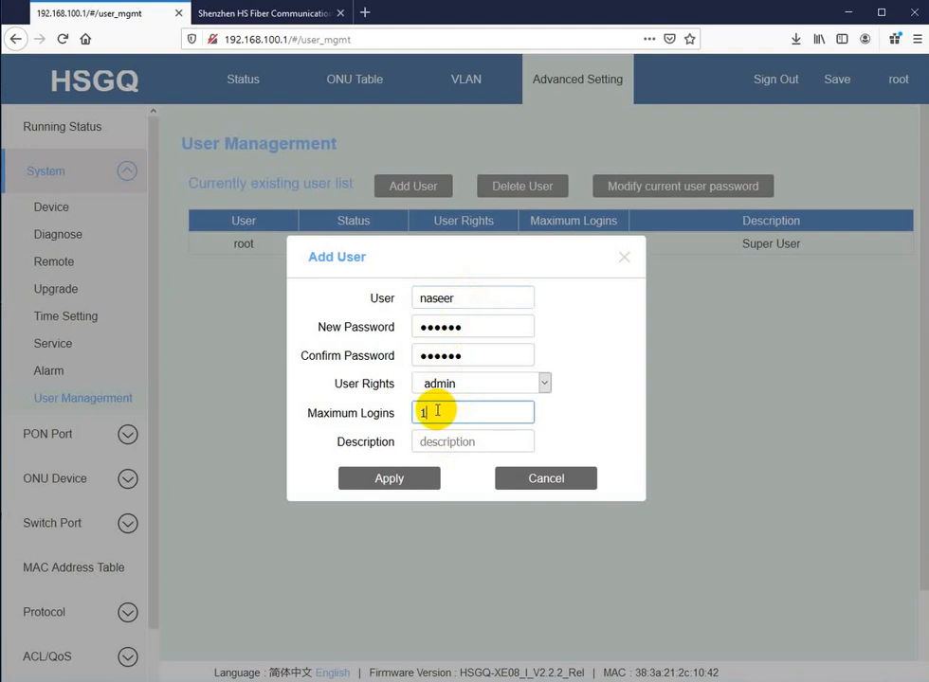
click(463, 297)
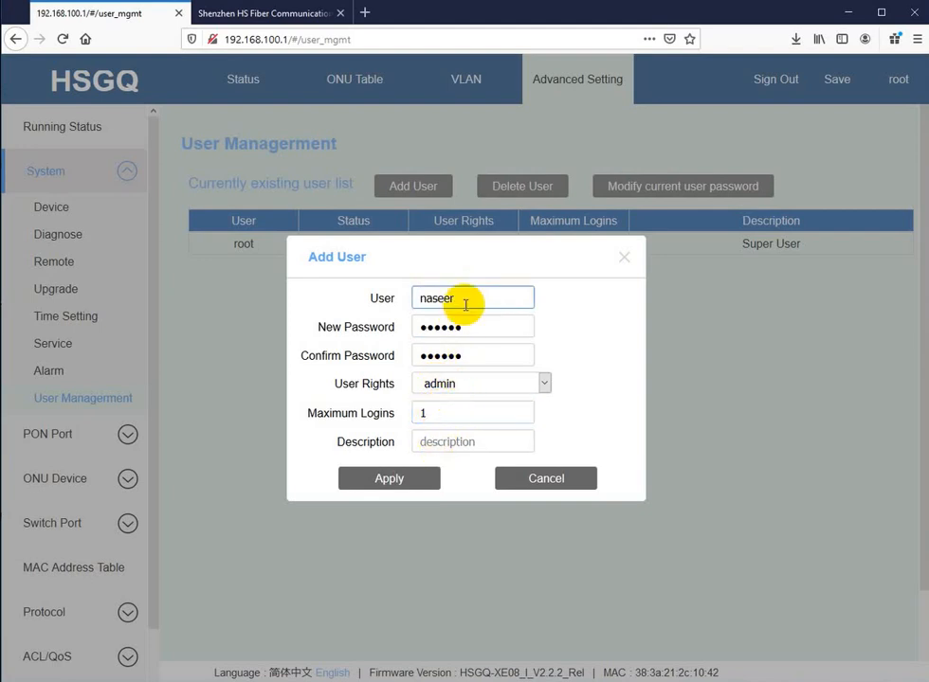
click(440, 441)
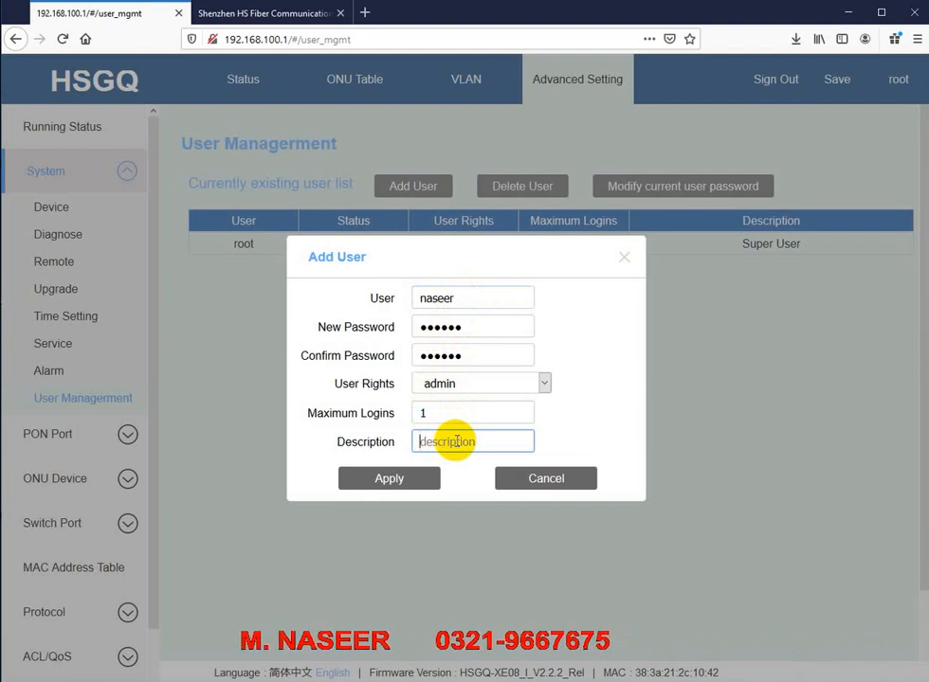
click(453, 440)
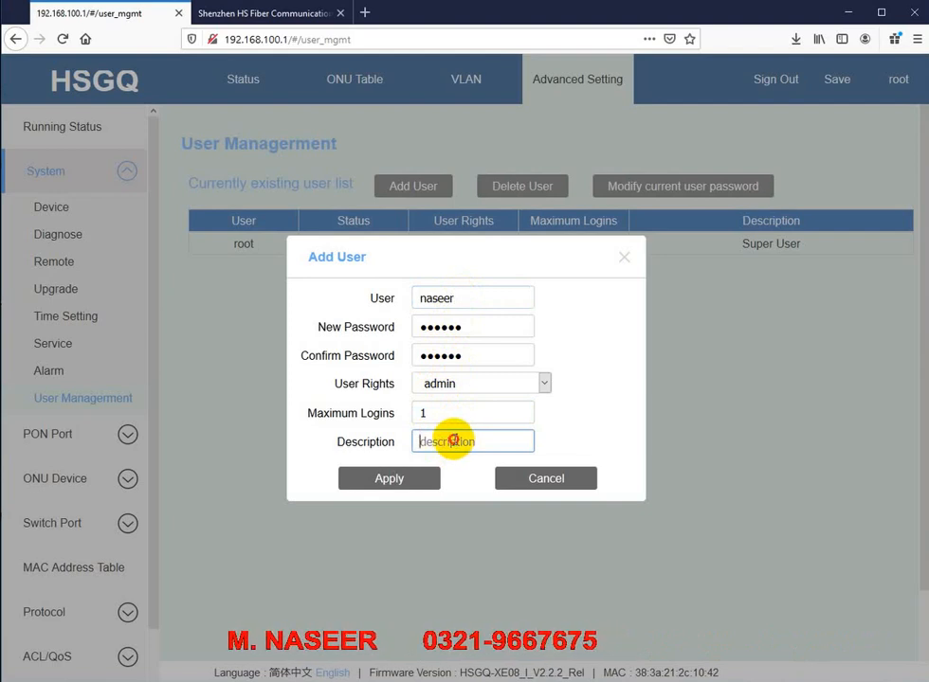
click(381, 483)
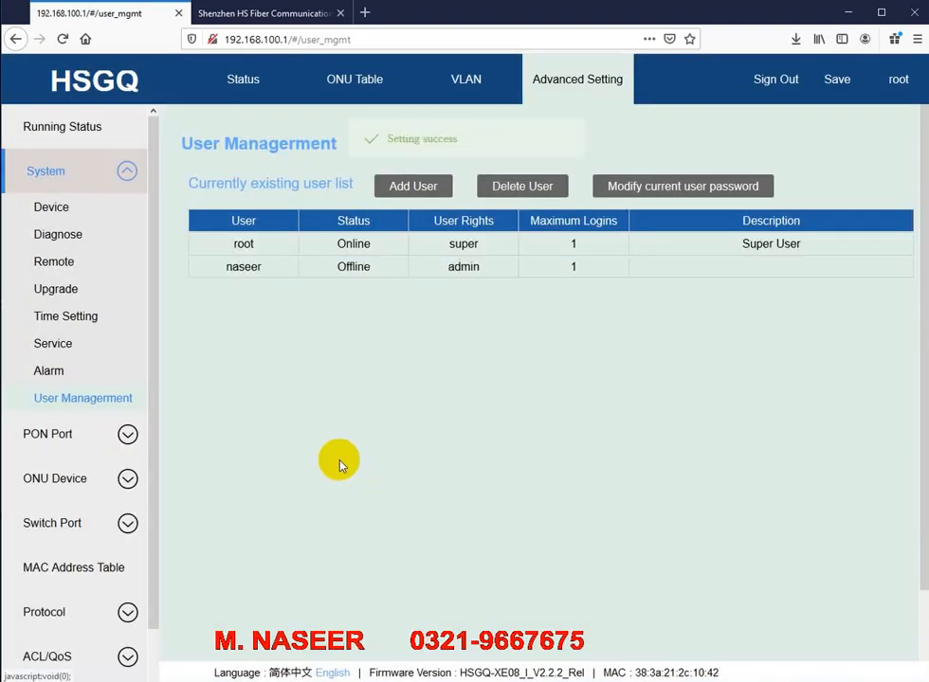